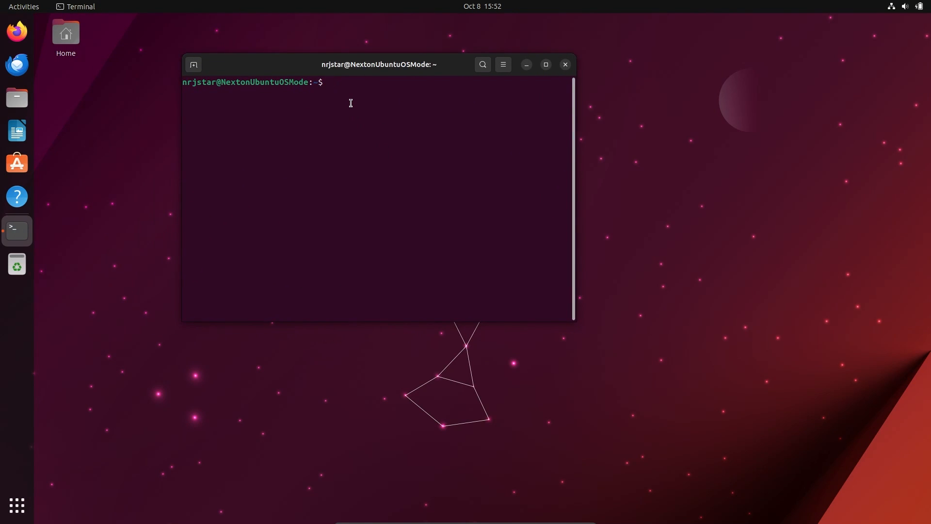
# - Reposition the terminal window on the Ubuntu desktop and look over the installed applications
pyautogui.moveTo(341, 66); pyautogui.dragTo(323, 152)
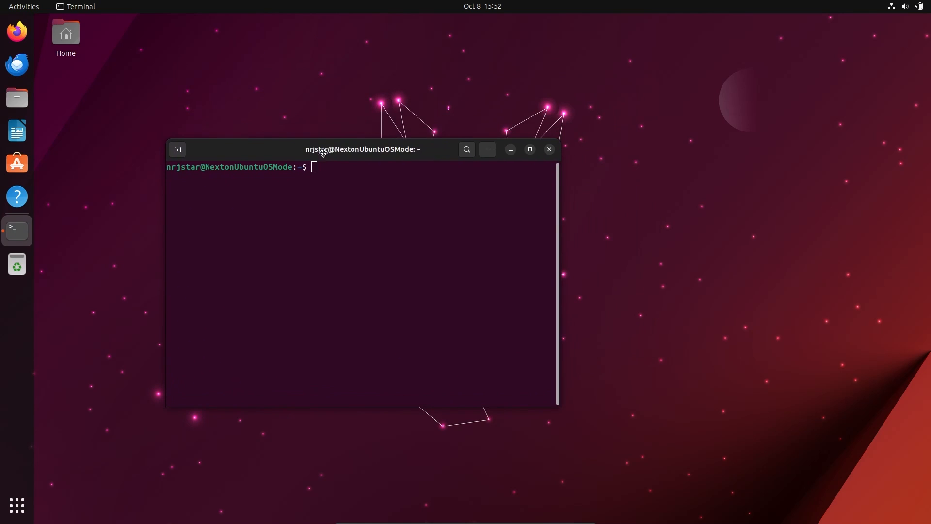
pyautogui.click(17, 505)
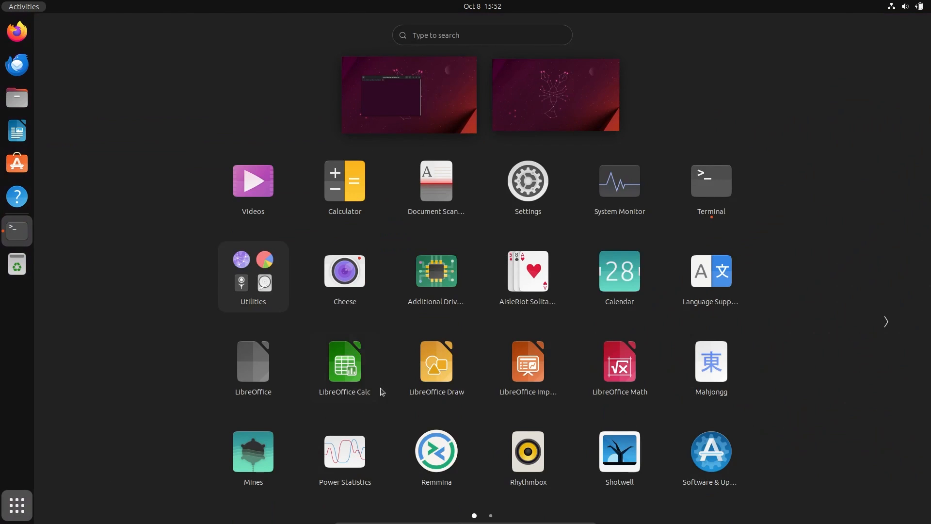
pyautogui.scroll(-1, 402, 311)
pyautogui.scroll(1, 402, 311)
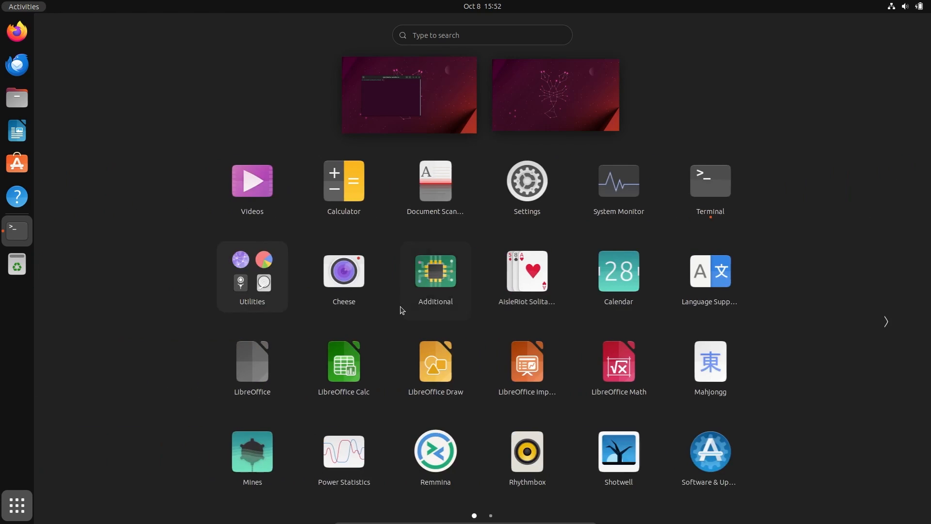
pyautogui.click(17, 504)
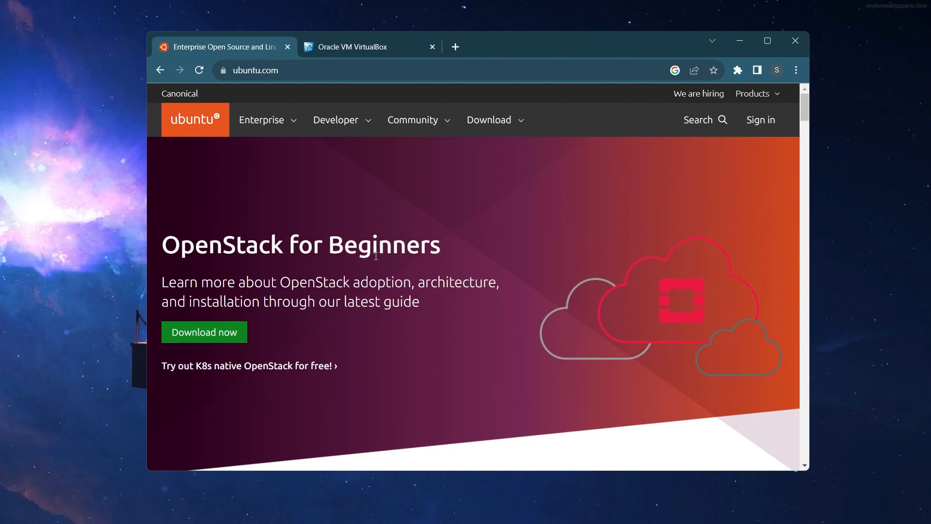
# - Switch to the browser and open the Ubuntu Desktop download page from the ubuntu.com home page
pyautogui.scroll(-3, 377, 248)
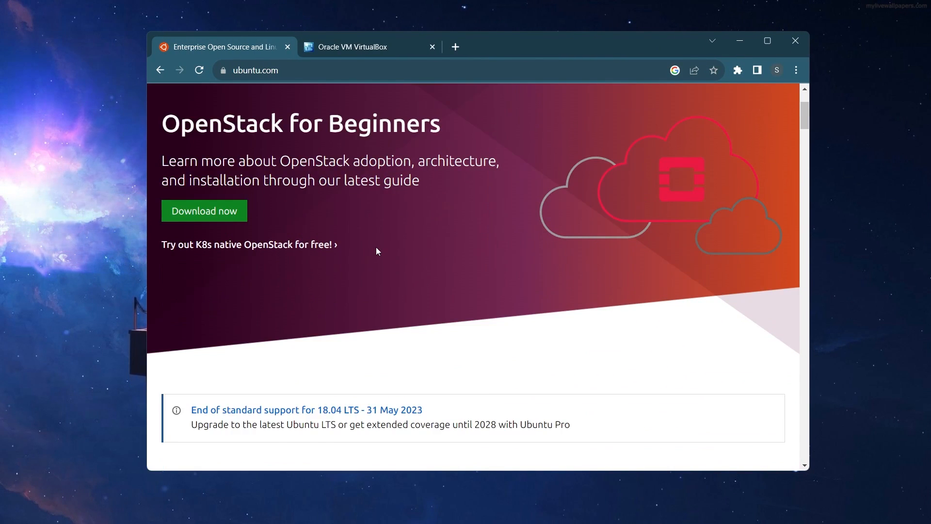
pyautogui.scroll(-9, 376, 248)
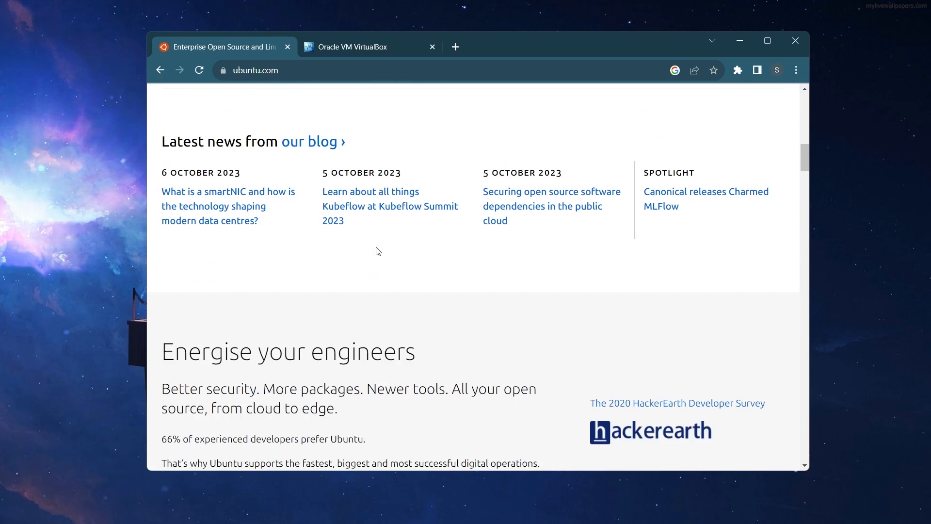
pyautogui.scroll(5, 377, 248)
pyautogui.scroll(7, 377, 248)
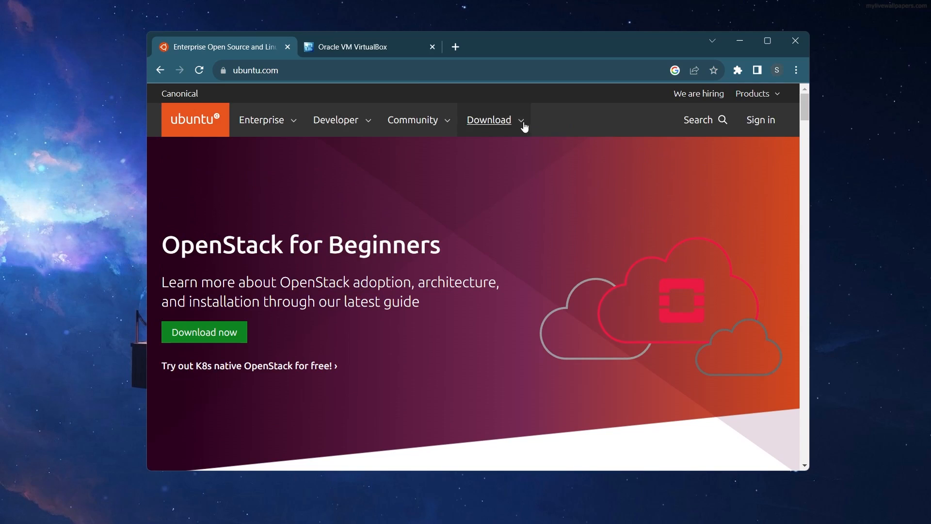
pyautogui.click(499, 124)
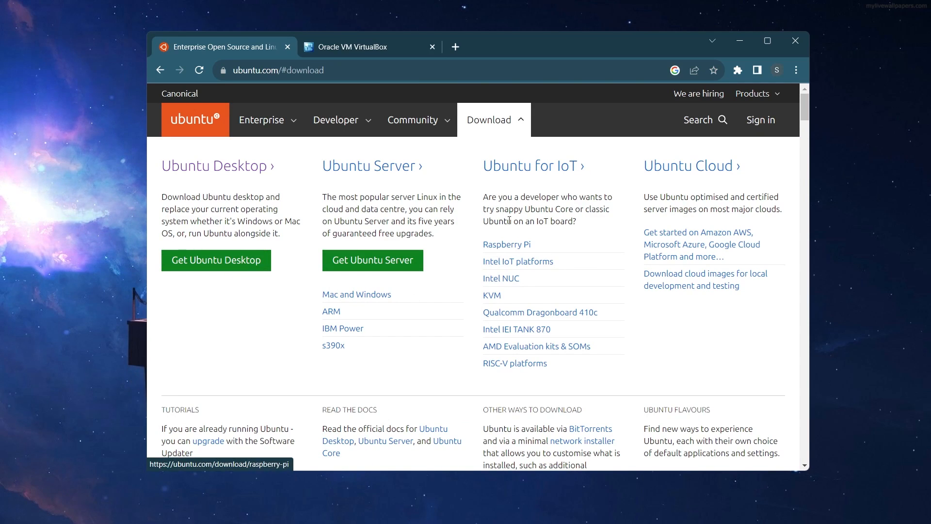
pyautogui.click(213, 270)
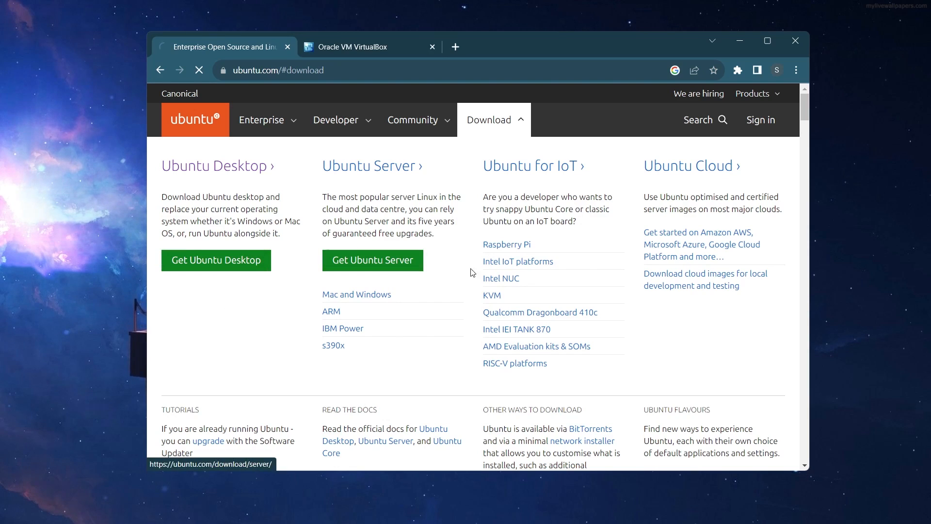
# - Review the recommended system requirements for Ubuntu 22.04.3 LTS and the Ubuntu 23.04 download section
pyautogui.scroll(-6, 476, 293)
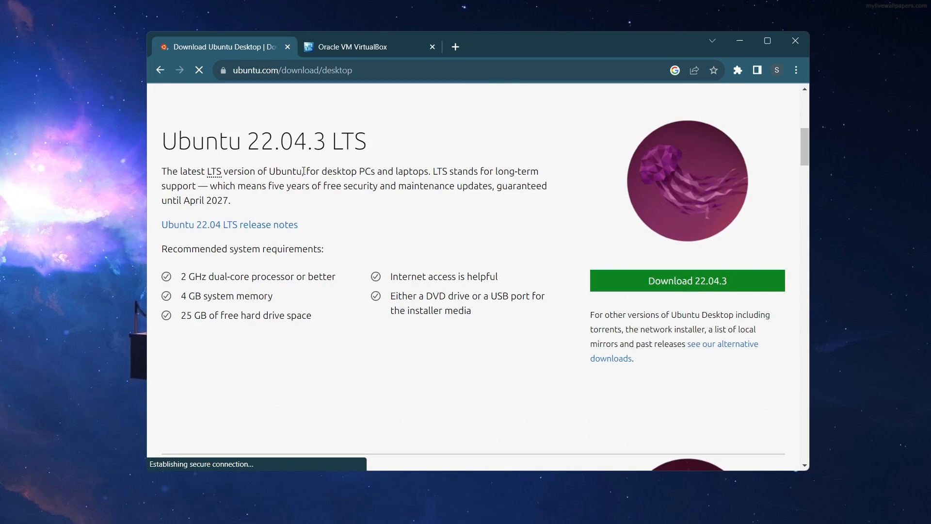
pyautogui.moveTo(183, 283); pyautogui.dragTo(300, 342)
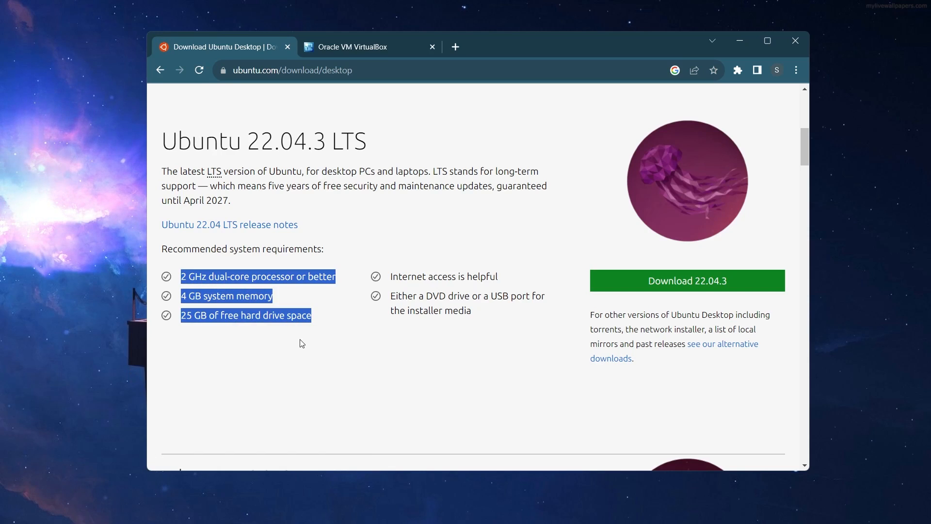
pyautogui.click(341, 352)
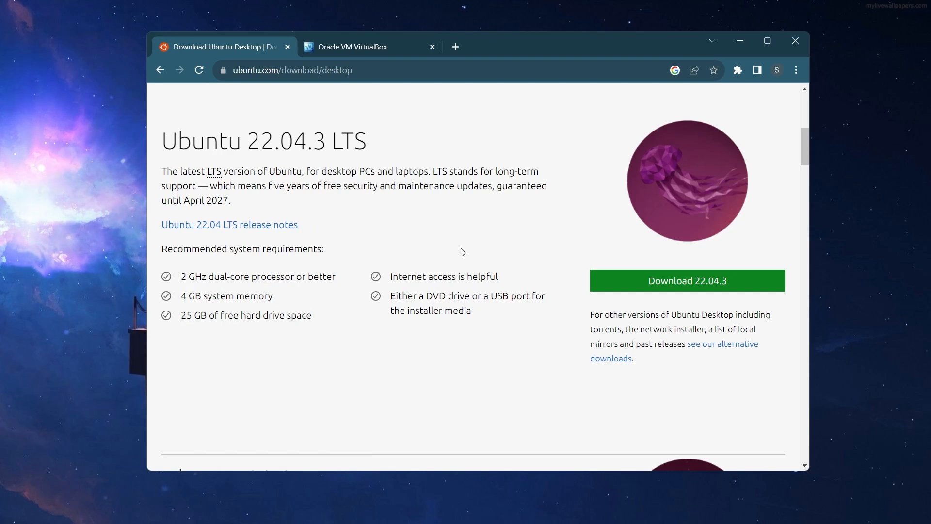
pyautogui.scroll(-5, 316, 306)
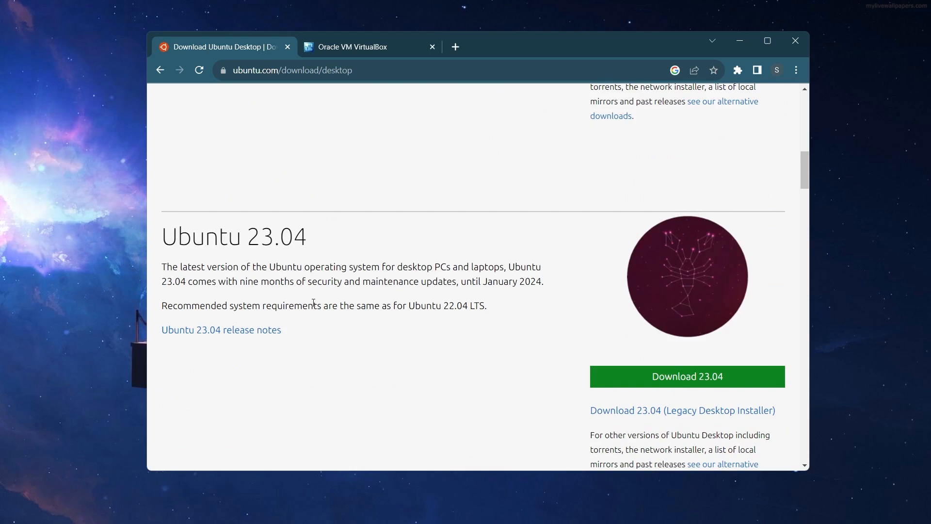
pyautogui.scroll(-1, 356, 415)
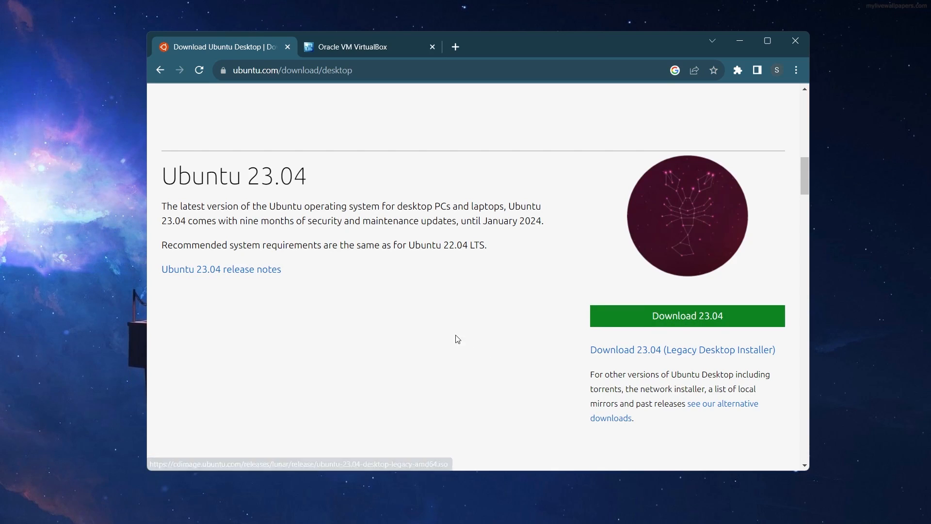
# - Look over the VirtualBox website's welcome page and open its Downloads page
pyautogui.click(337, 51)
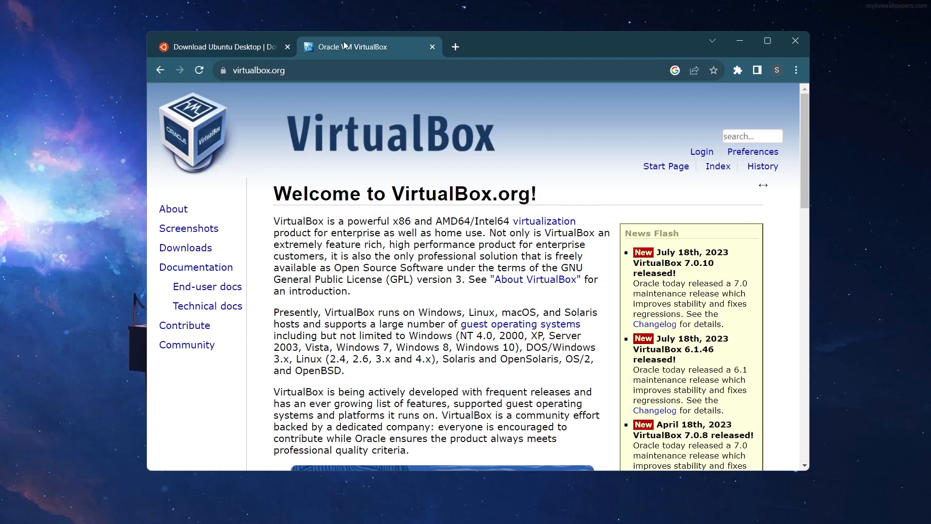
pyautogui.scroll(-2, 345, 203)
pyautogui.scroll(1, 345, 202)
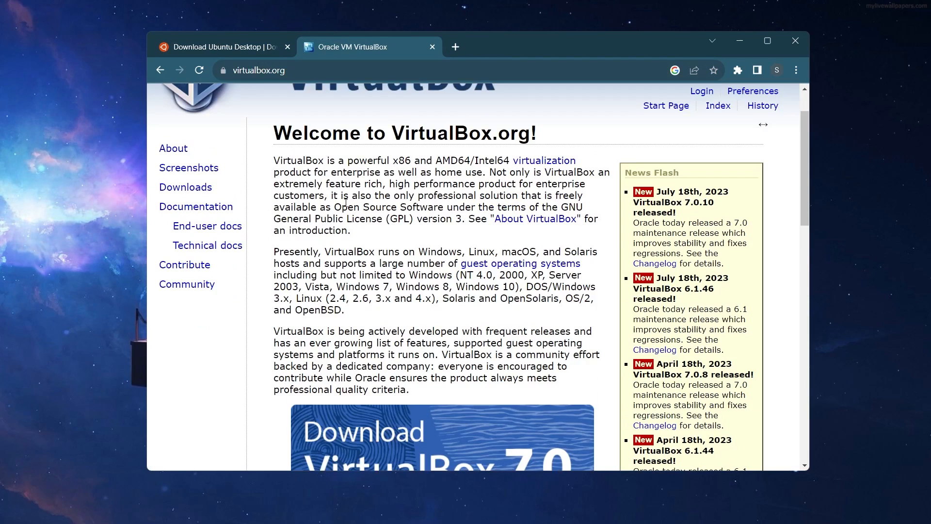
pyautogui.scroll(1, 241, 205)
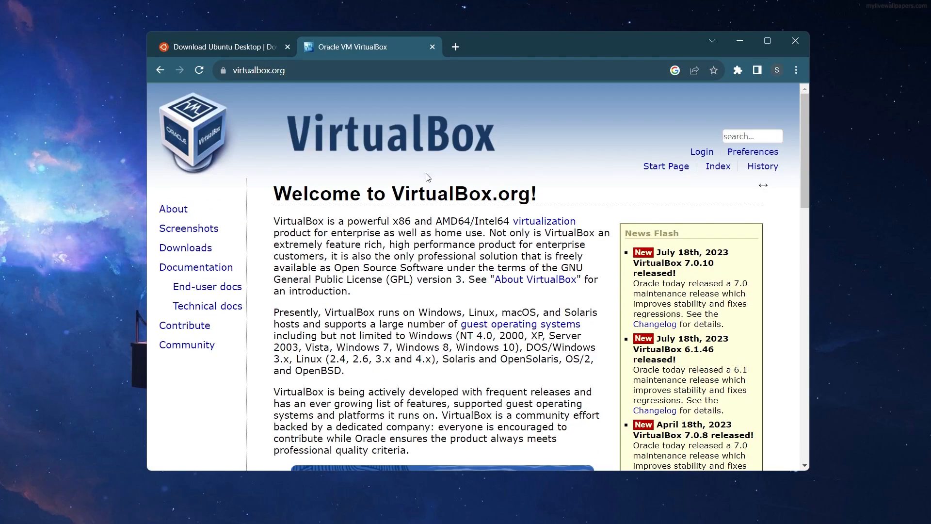
pyautogui.click(185, 248)
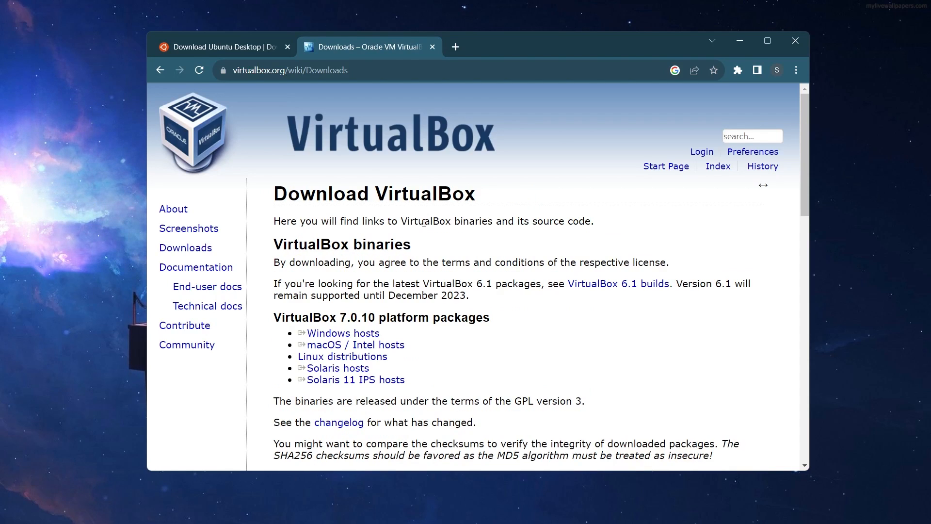
# - Try to download the VirtualBox 7.0.10 package for Windows hosts and revisit the Ubuntu and VirtualBox download pages
pyautogui.scroll(-1, 388, 274)
pyautogui.click(358, 274)
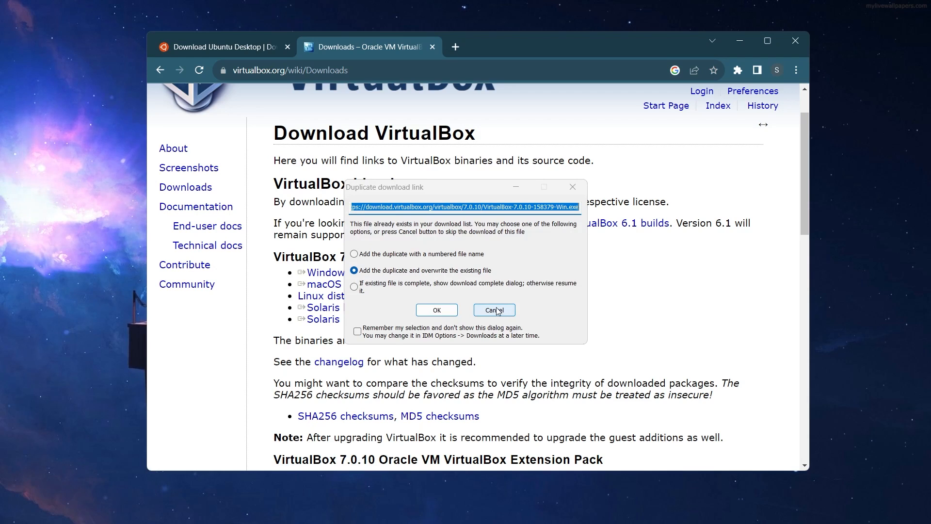
pyautogui.click(511, 311)
pyautogui.click(228, 47)
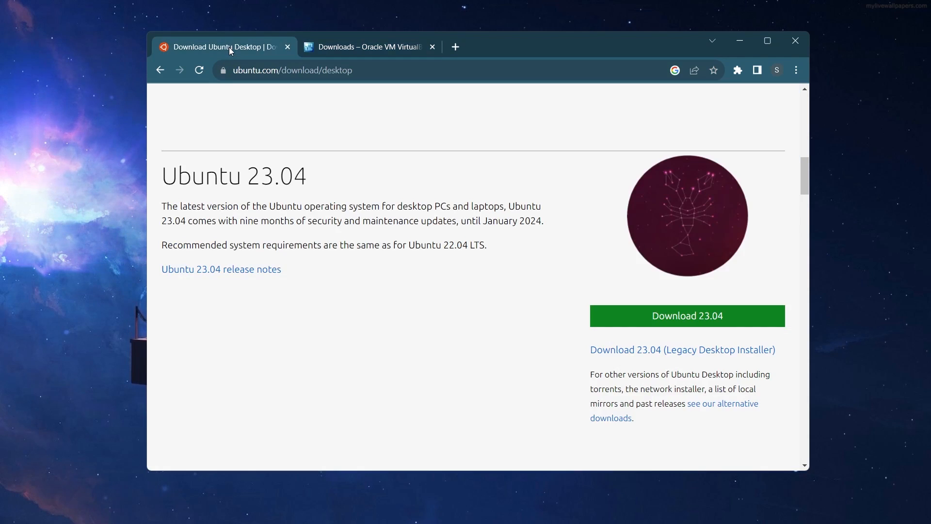
pyautogui.click(385, 48)
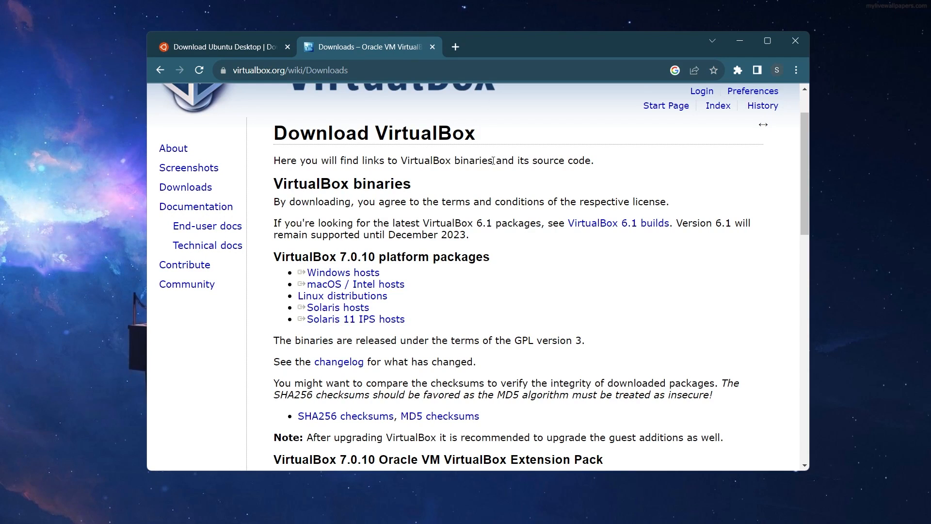
# - Open the Windows Features dialog, minimize the browser and look through the list of optional Windows features
pyautogui.press('super')
pyautogui.click(367, 78)
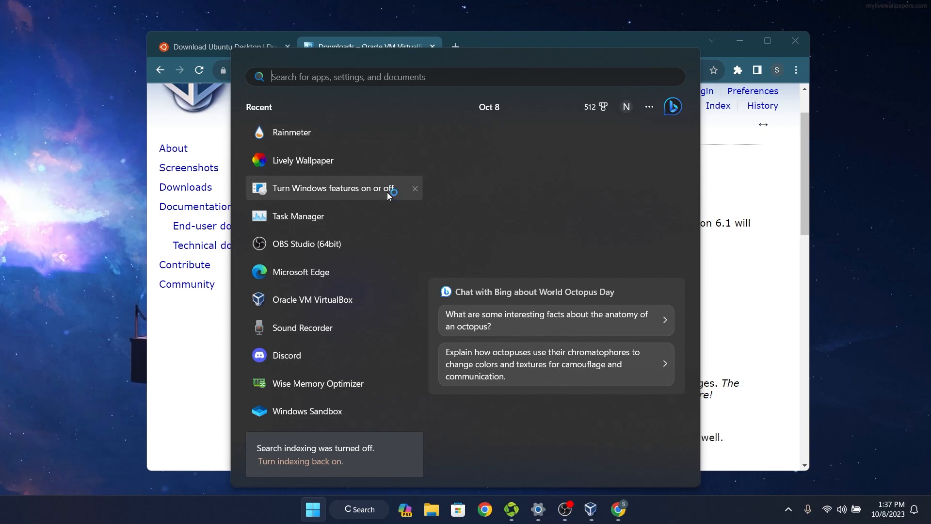
pyautogui.write('tu')
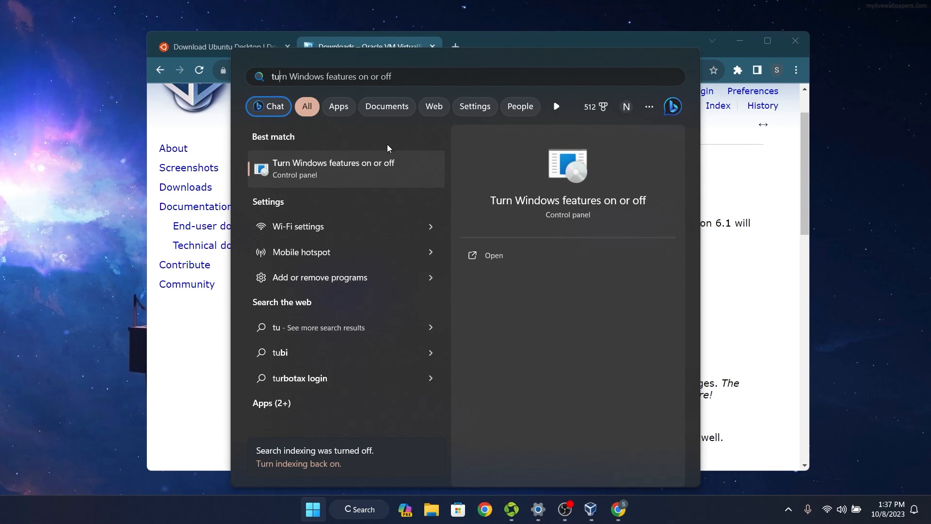
pyautogui.click(388, 165)
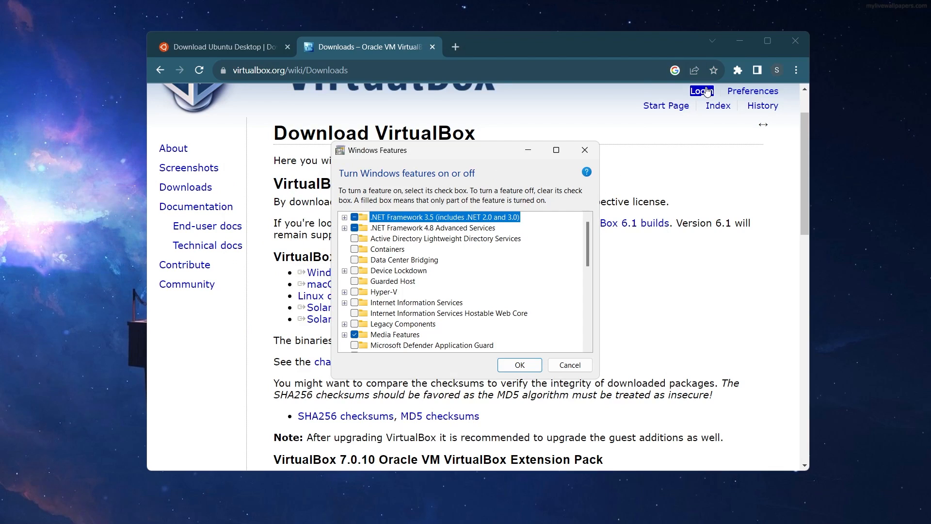
pyautogui.click(742, 39)
pyautogui.scroll(-1, 536, 257)
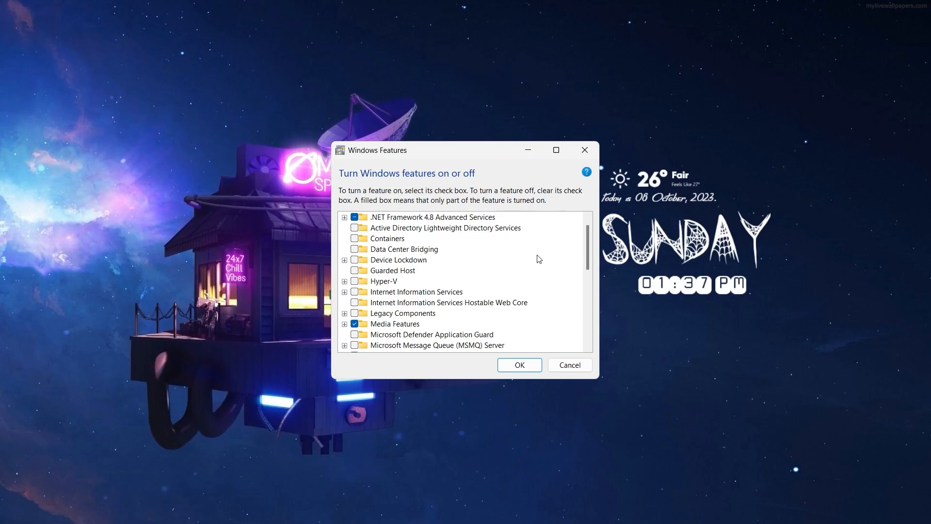
pyautogui.scroll(-1, 445, 282)
pyautogui.scroll(-5, 449, 286)
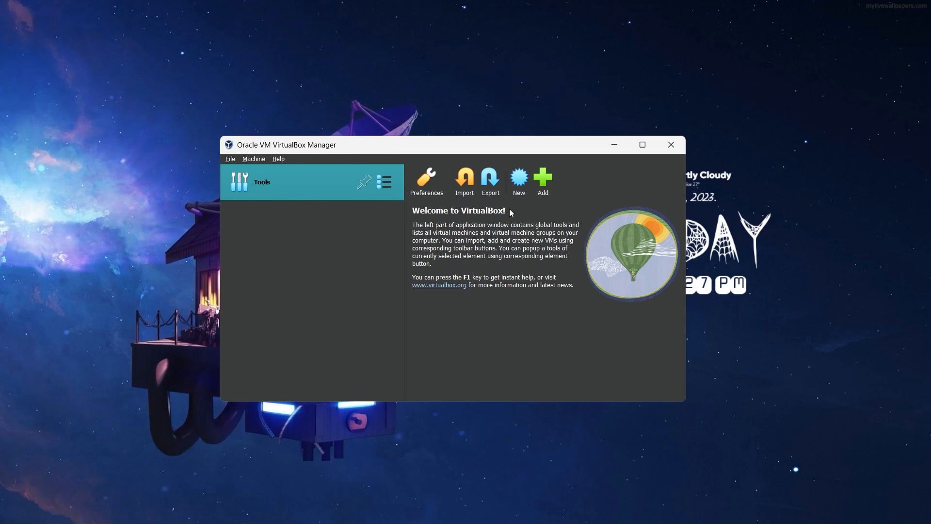
# - Start creating a new virtual machine in VirtualBox Manager and name it Ubuntu
pyautogui.click(519, 182)
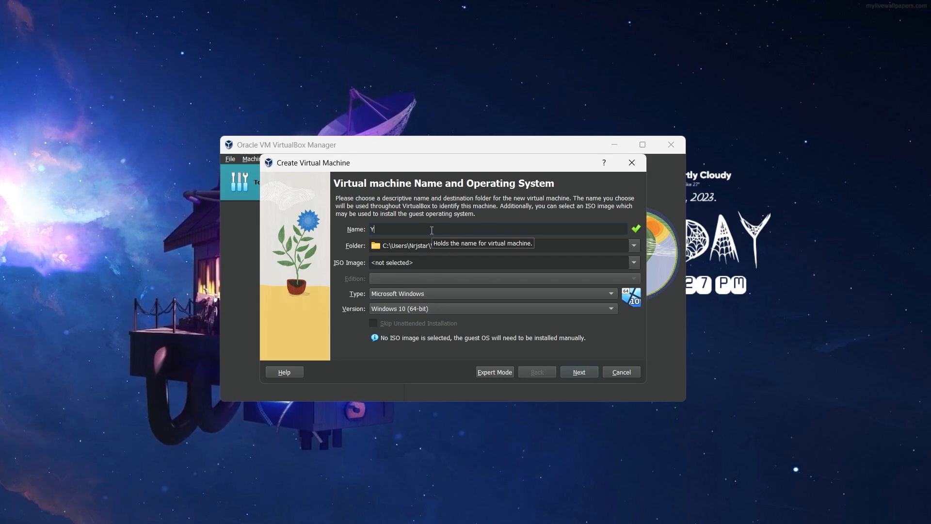
pyautogui.press('BackSpace')
pyautogui.press('BackSpace')
pyautogui.write('Ubuntu')
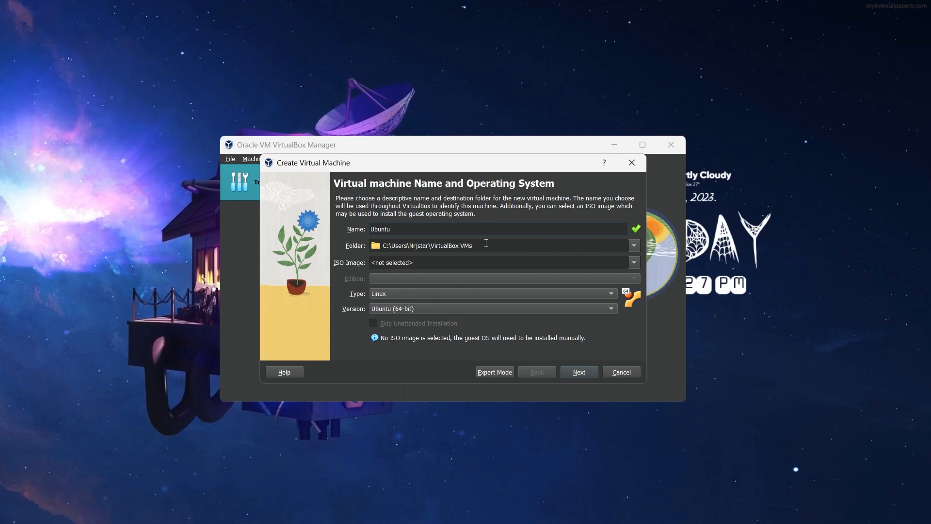
# - Set the virtual machine's destination folder to E:\Operating Systems\Linux\VMs\Ubuntu
pyautogui.click(633, 246)
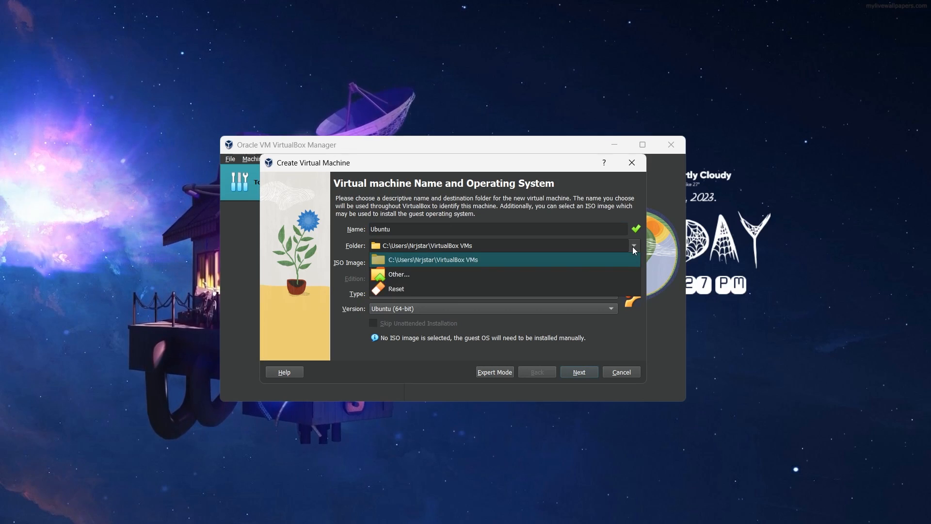
pyautogui.click(517, 274)
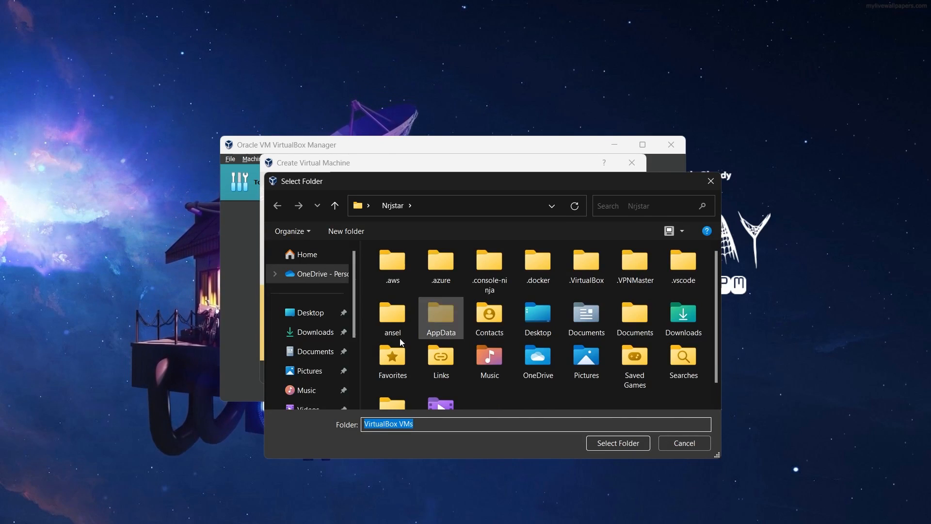
pyautogui.scroll(-5, 318, 340)
pyautogui.click(321, 349)
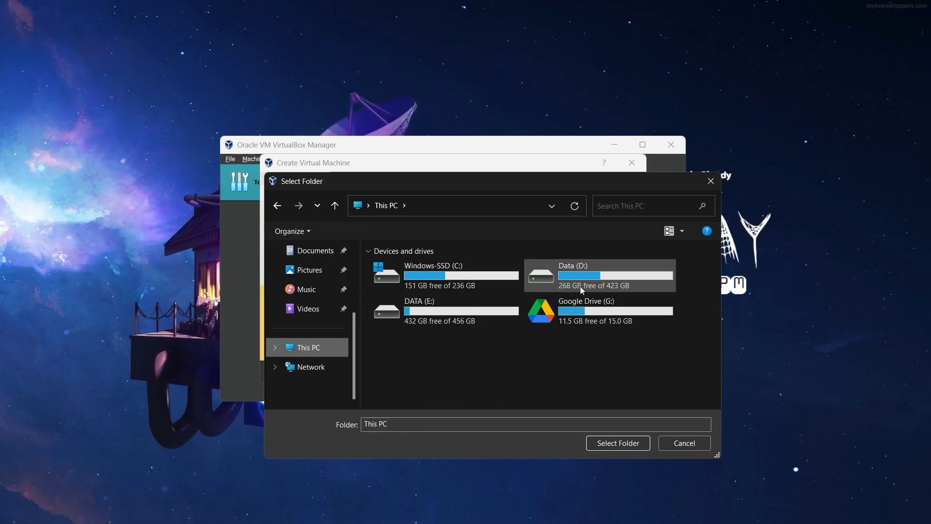
pyautogui.doubleClick(459, 311)
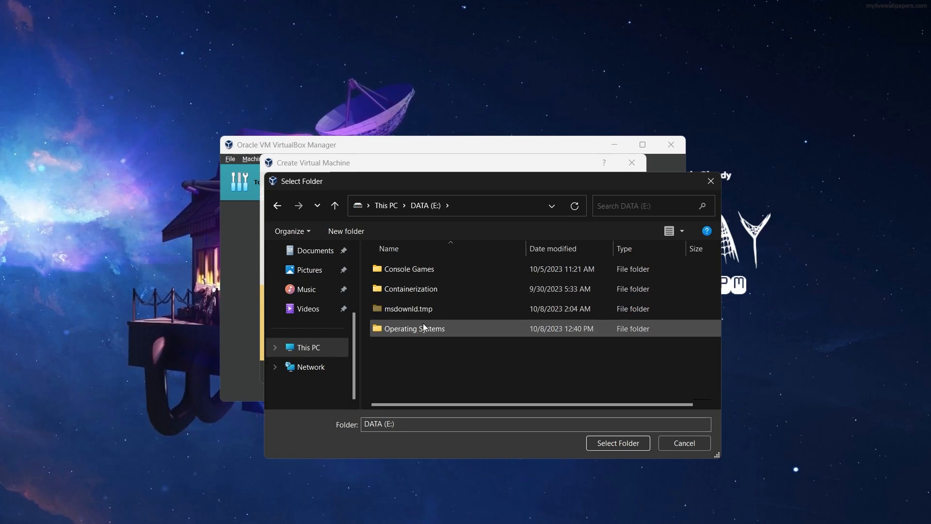
pyautogui.doubleClick(423, 328)
pyautogui.doubleClick(419, 286)
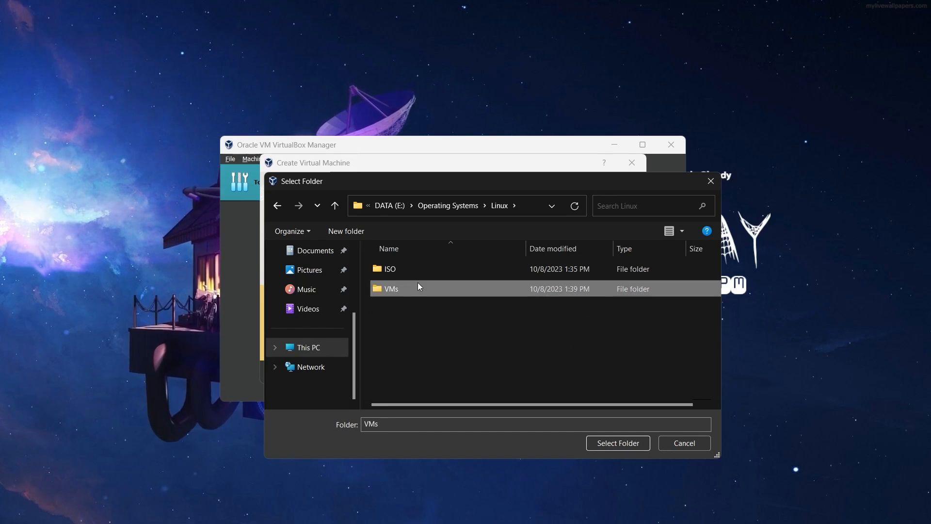
pyautogui.doubleClick(419, 285)
pyautogui.doubleClick(409, 270)
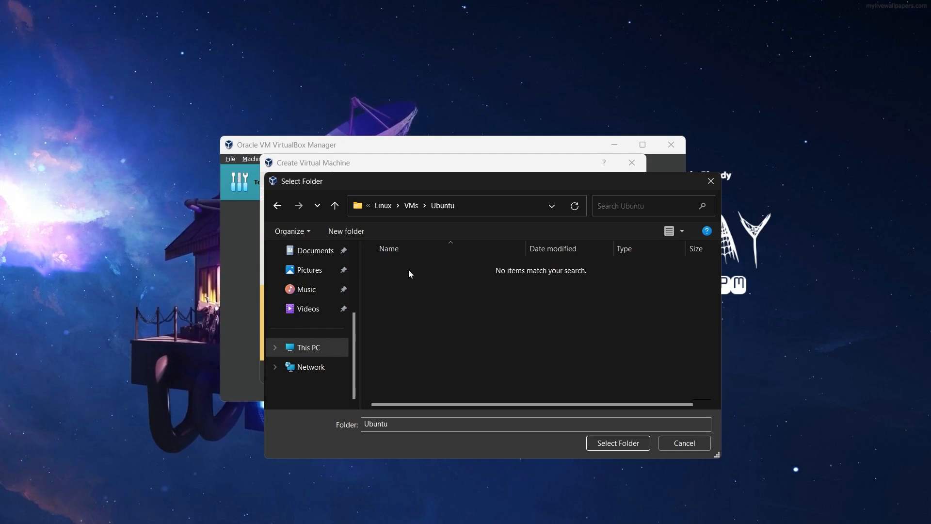
pyautogui.click(623, 448)
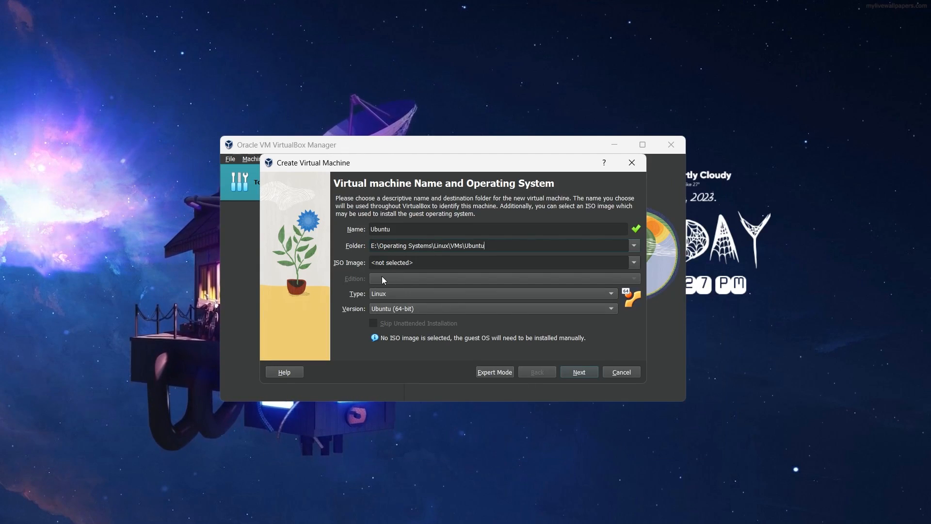
# - Select ubuntu-23.04-desktop-amd64.iso as the virtual machine's ISO image and enable Skip Unattended Installation
pyautogui.click(636, 262)
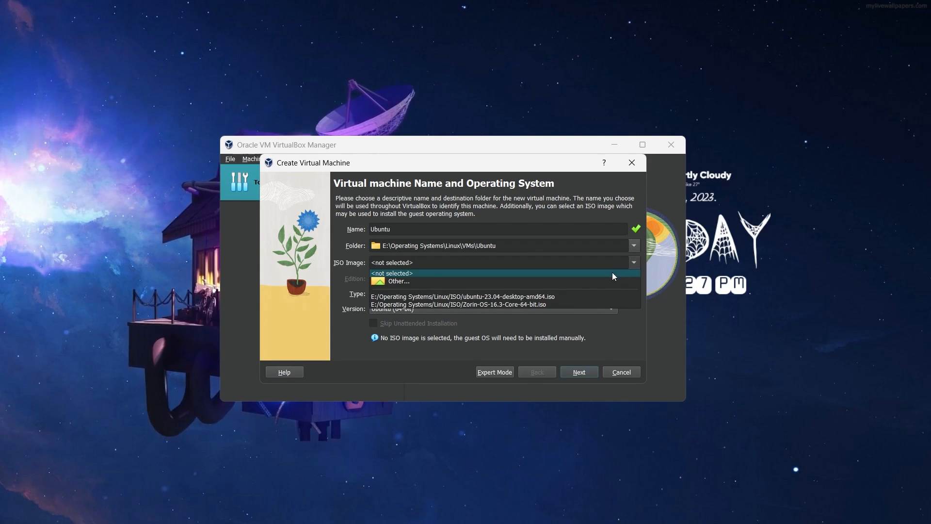
pyautogui.click(507, 283)
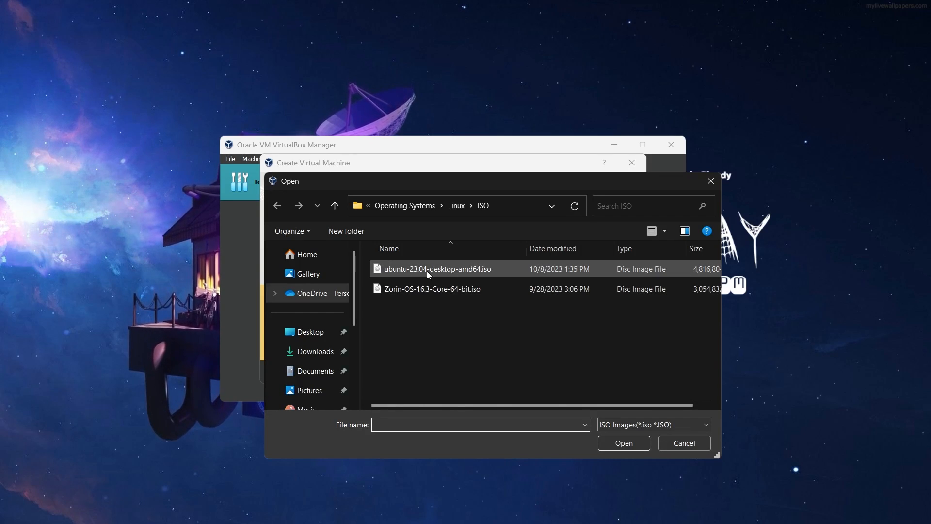
pyautogui.click(427, 269)
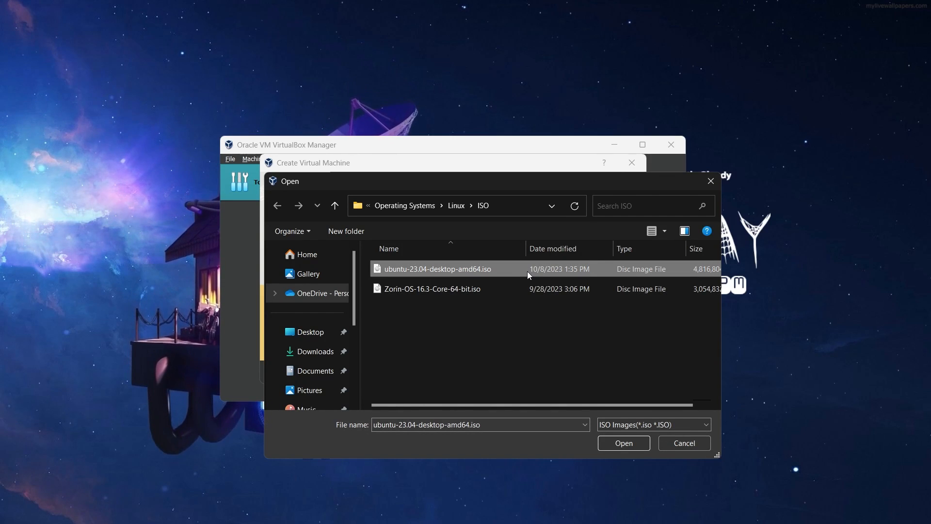
pyautogui.click(621, 440)
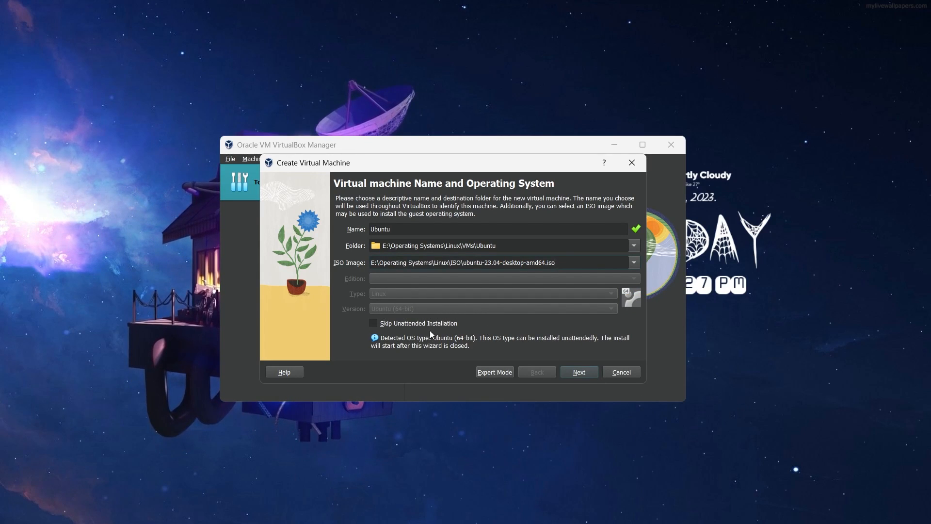
pyautogui.click(373, 323)
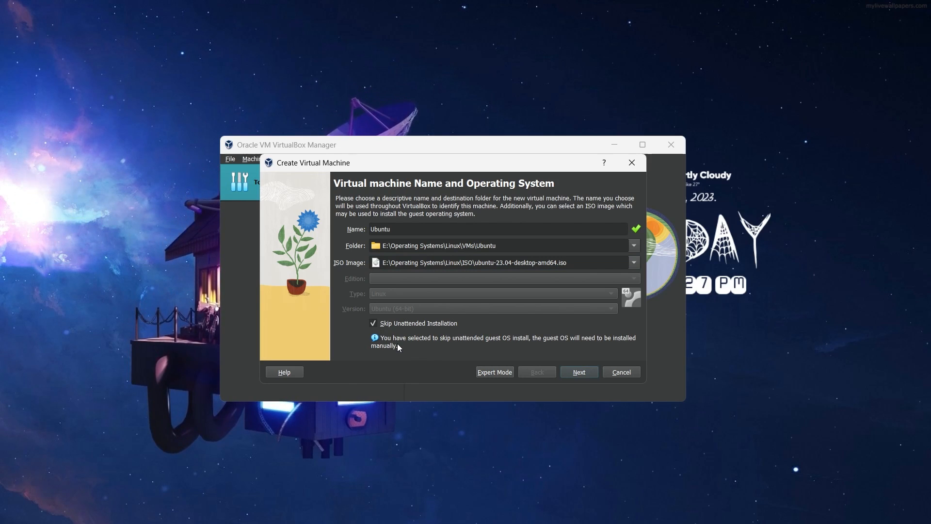
pyautogui.click(578, 372)
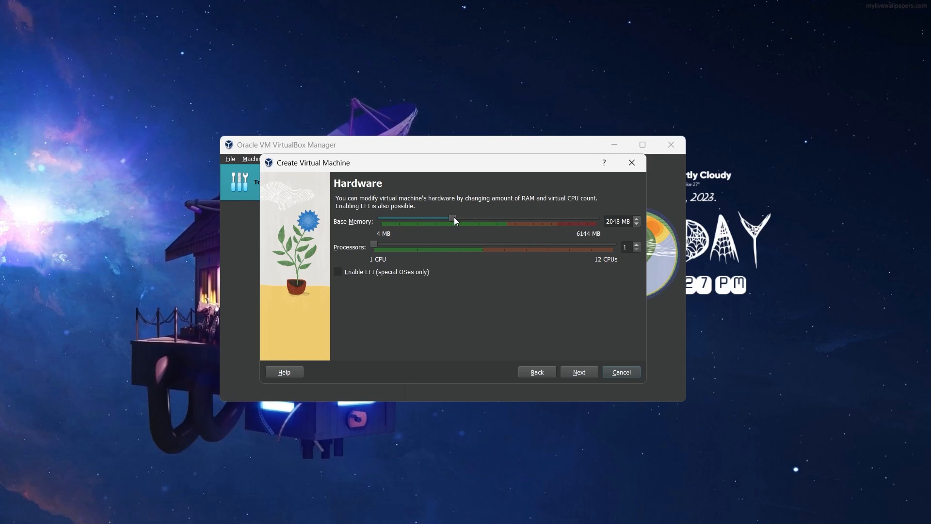
# - Give the virtual machine 3039 MB of base memory and 3 processors, and create it with a new 25 GB virtual hard disk
pyautogui.moveTo(455, 218); pyautogui.dragTo(490, 235)
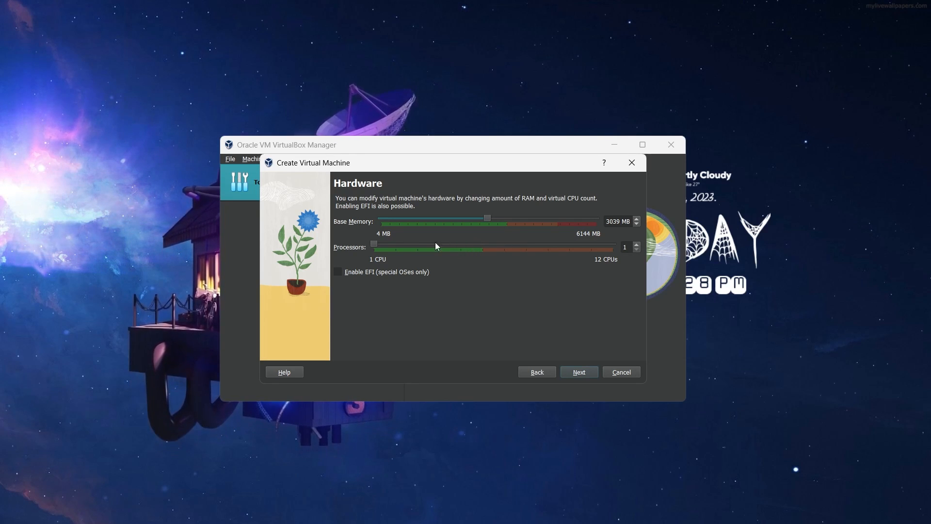
pyautogui.moveTo(389, 247); pyautogui.dragTo(409, 252)
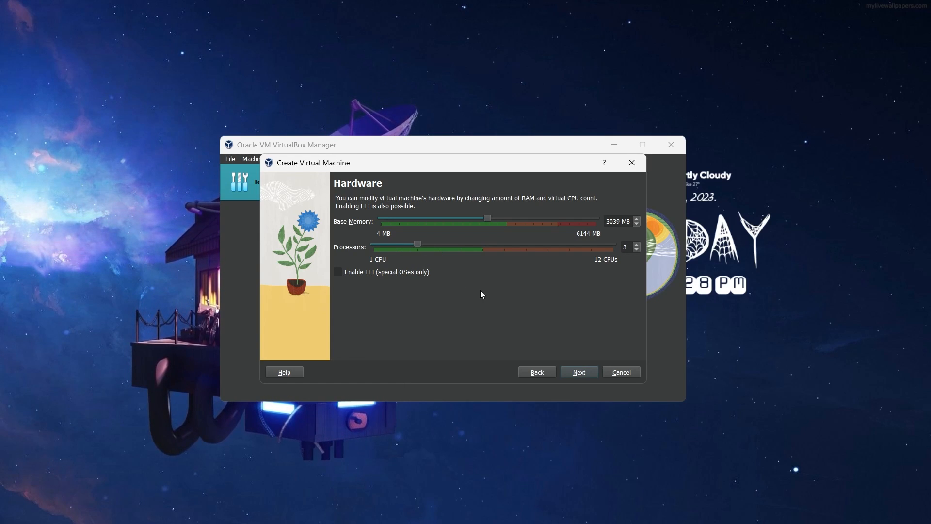
pyautogui.click(580, 373)
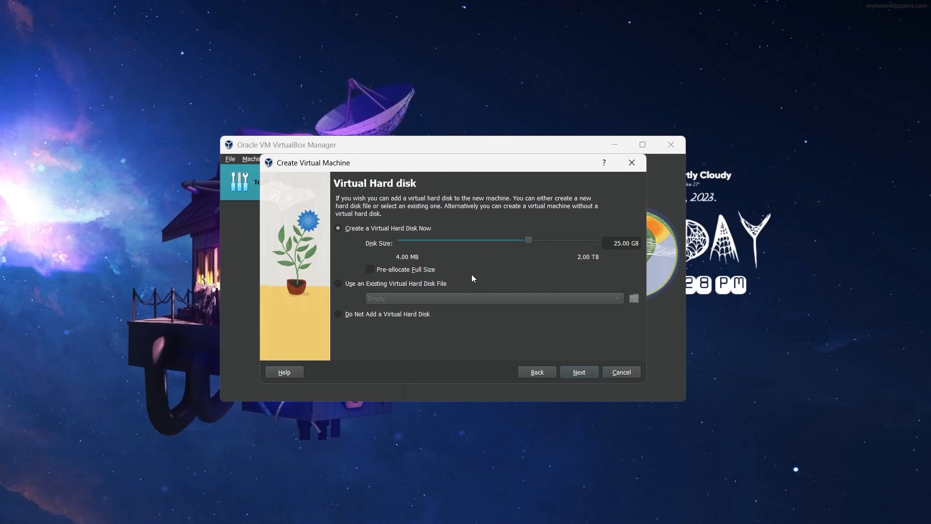
pyautogui.click(582, 371)
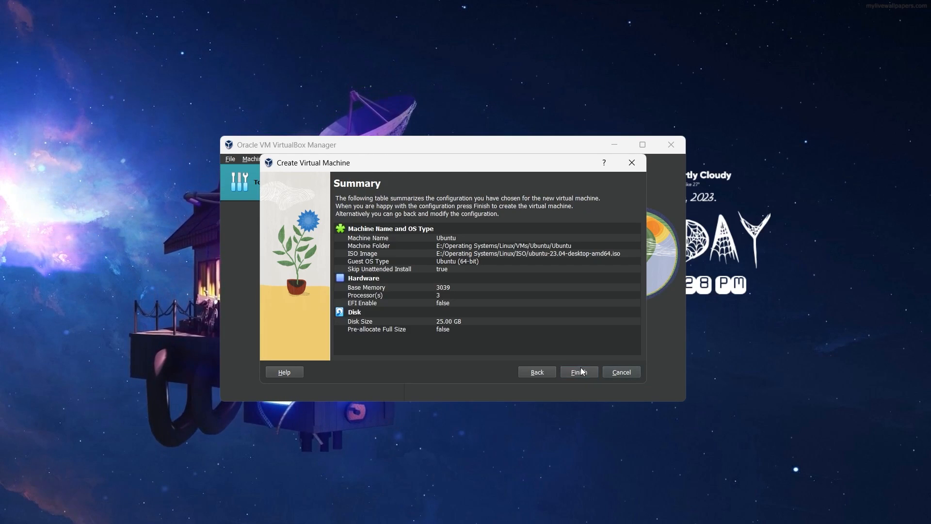
pyautogui.click(579, 372)
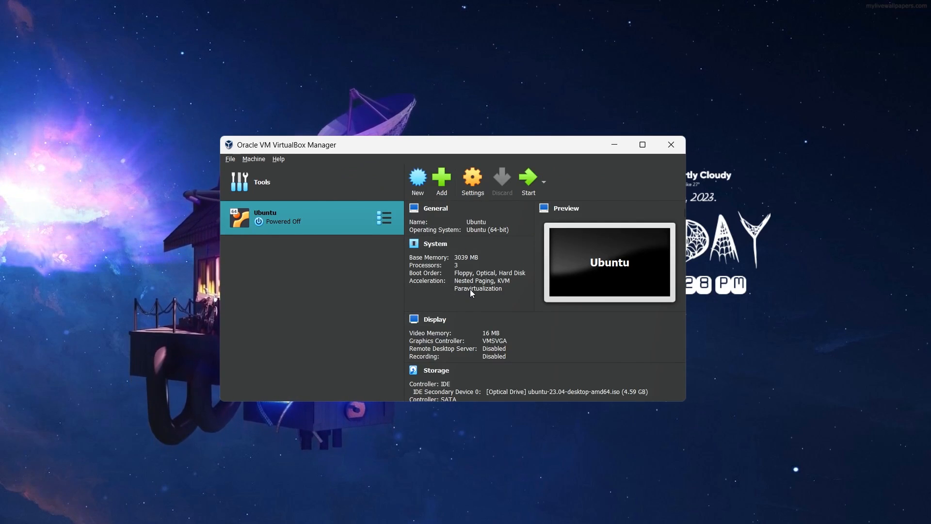
# - Set the Ubuntu machine's shared clipboard to Bidirectional in its advanced general settings
pyautogui.click(473, 182)
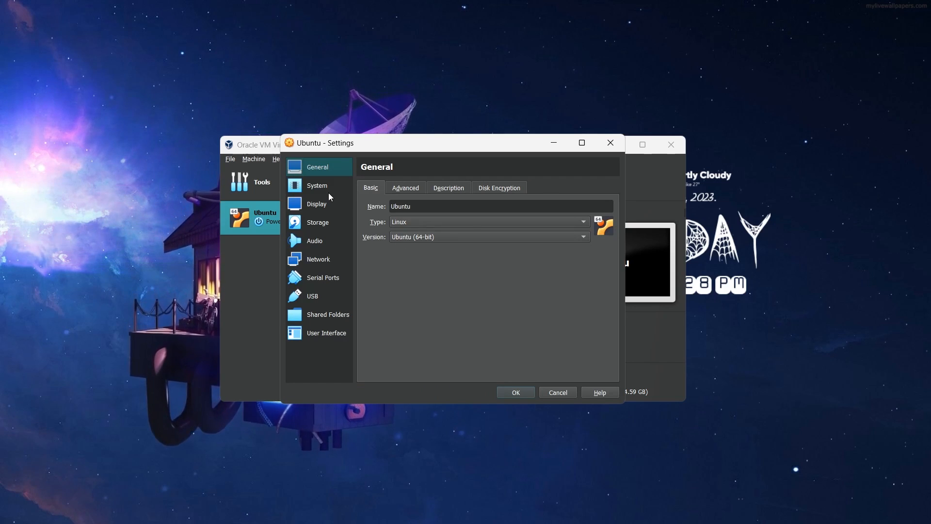
pyautogui.click(401, 193)
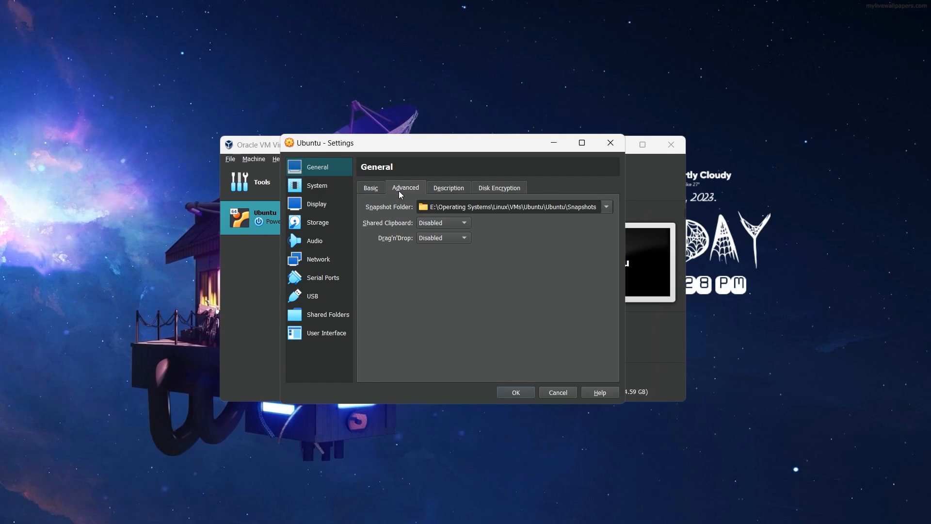
pyautogui.click(439, 222)
pyautogui.click(443, 258)
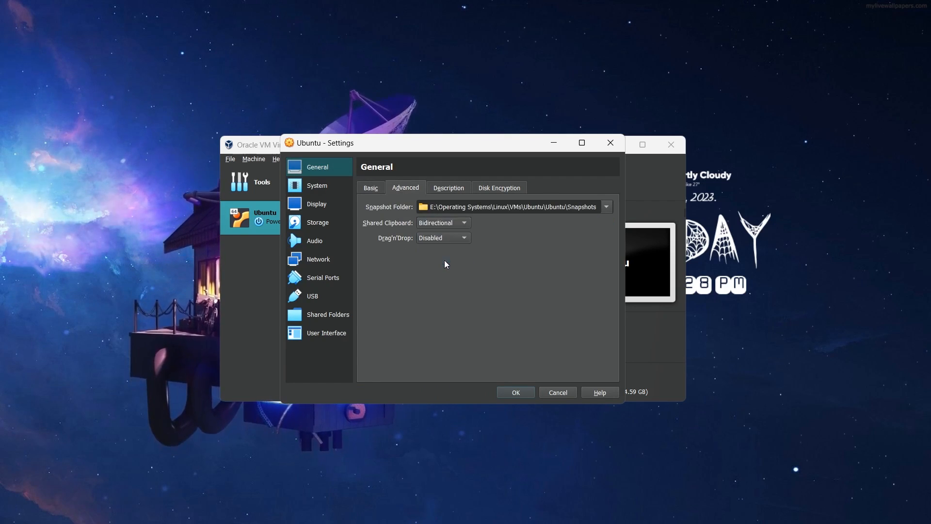
# - Set the Ubuntu machine's video memory to 128 MB and enable 3D acceleration
pyautogui.click(442, 190)
pyautogui.click(487, 192)
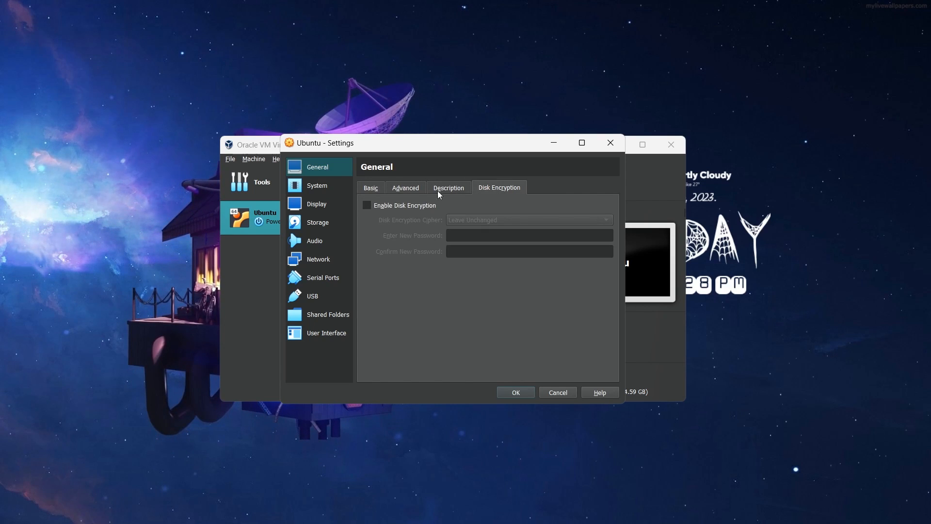
pyautogui.click(368, 190)
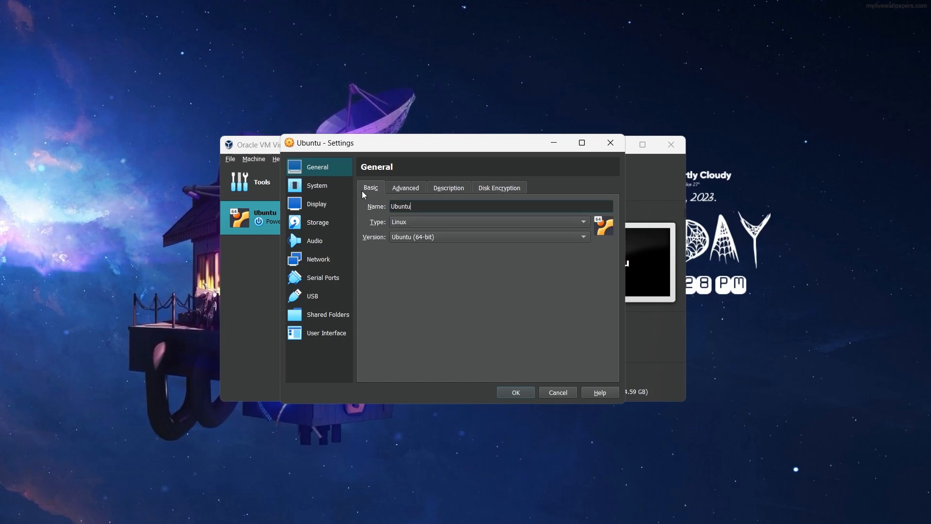
pyautogui.click(323, 188)
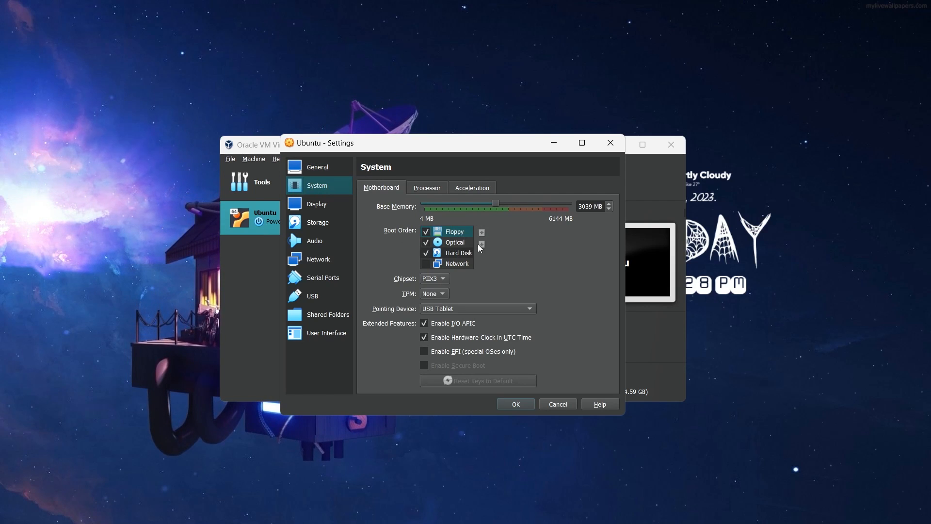
pyautogui.click(327, 205)
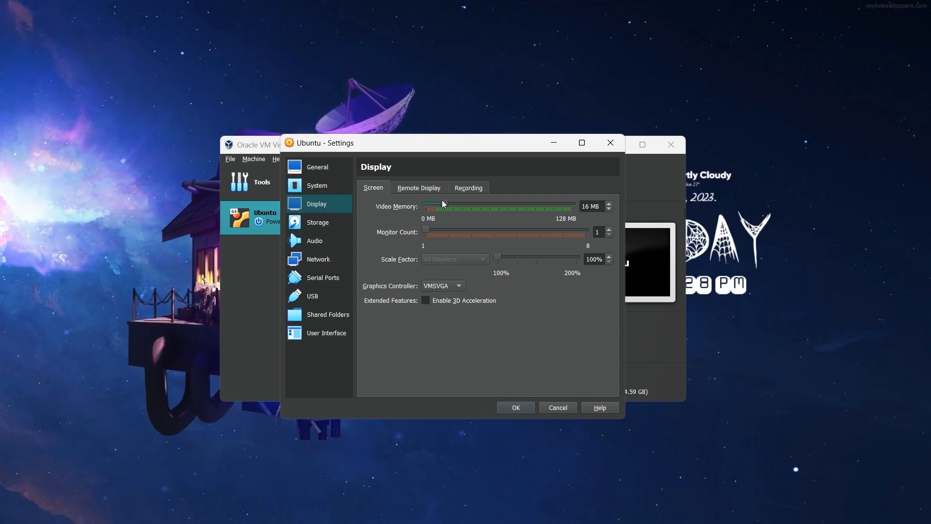
pyautogui.moveTo(444, 203); pyautogui.dragTo(572, 203)
pyautogui.click(426, 302)
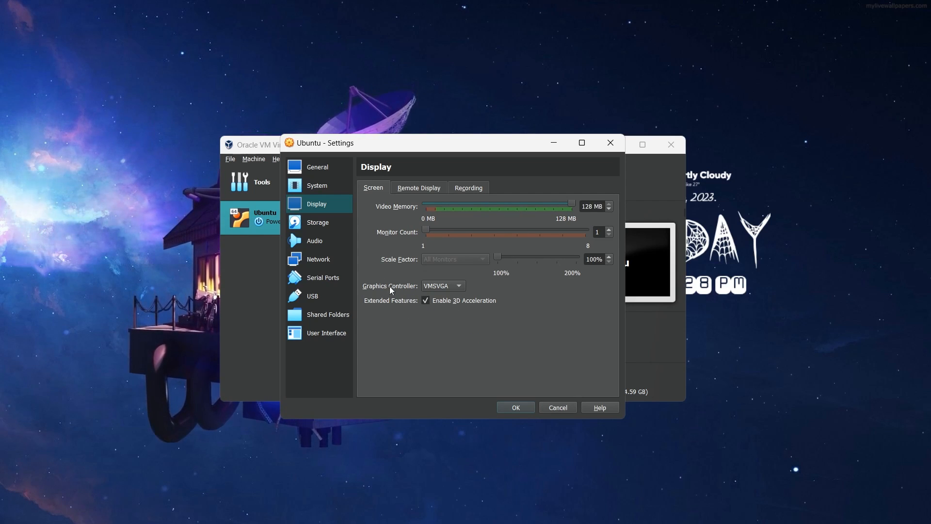
# - Review the storage, audio, network, serial port, USB, shared folder and user interface settings, and save the machine's settings
pyautogui.click(324, 224)
pyautogui.click(323, 249)
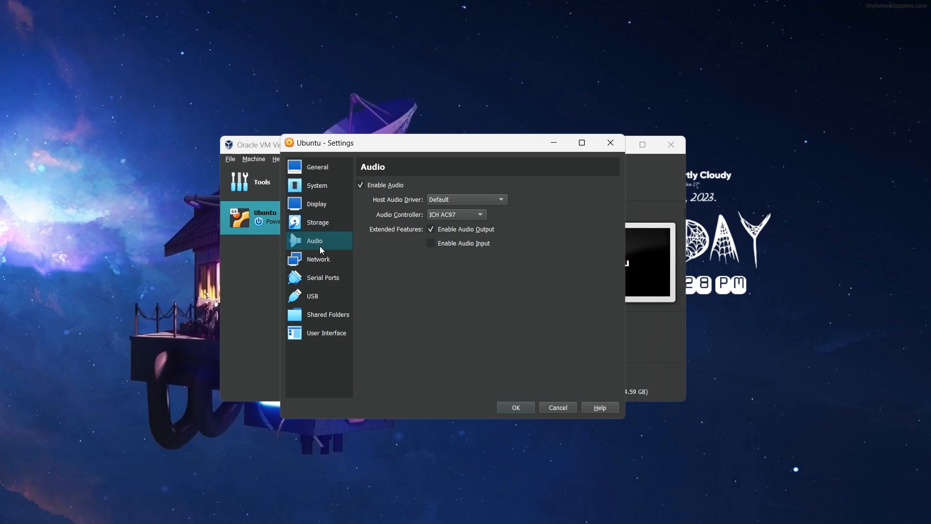
pyautogui.click(321, 264)
pyautogui.click(325, 277)
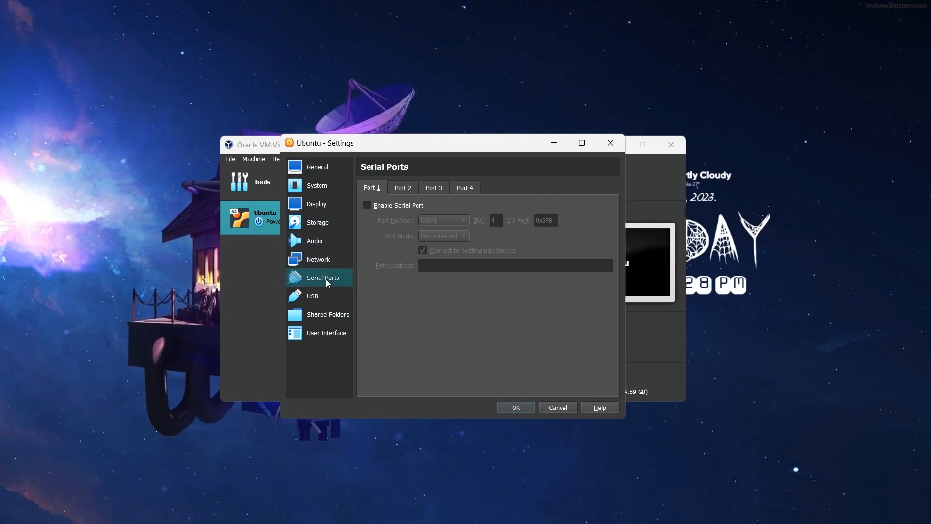
pyautogui.click(325, 298)
pyautogui.click(330, 315)
pyautogui.click(331, 333)
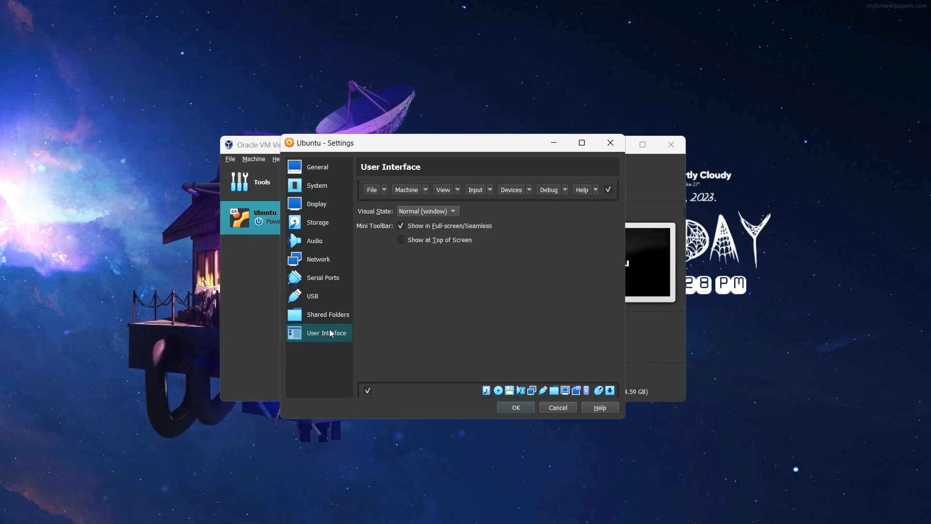
pyautogui.click(321, 187)
pyautogui.click(319, 170)
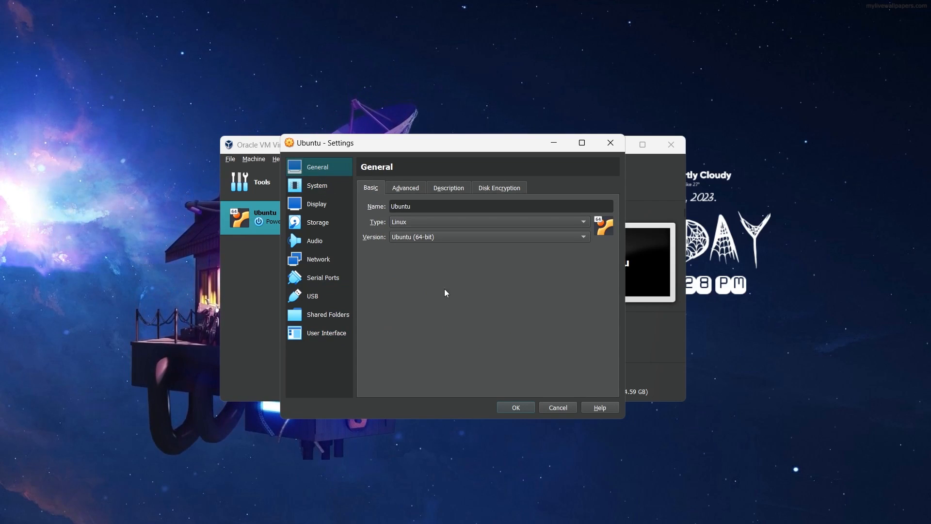
pyautogui.click(517, 407)
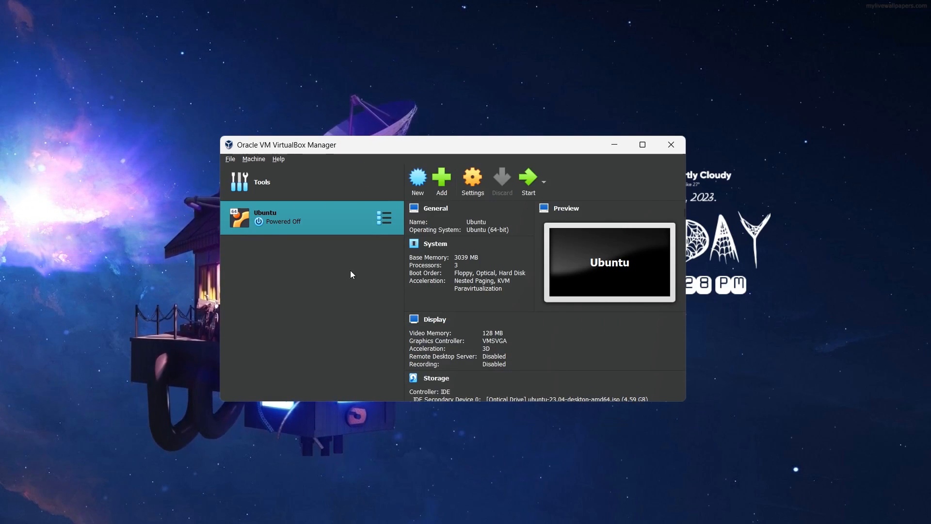
# - Start the Ubuntu virtual machine, dismiss its notifications and boot the Try or Install Ubuntu entry
pyautogui.click(523, 182)
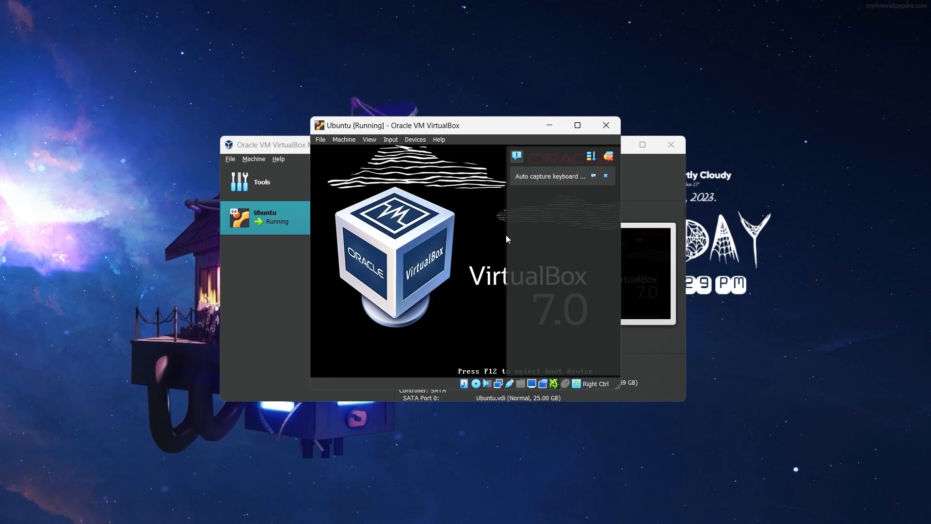
pyautogui.click(608, 157)
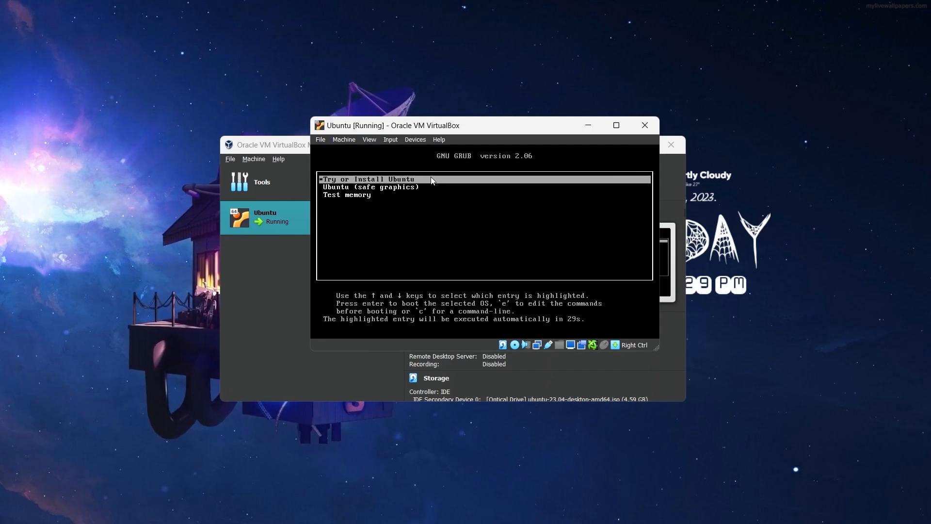
pyautogui.press('Down')
pyautogui.press('Down')
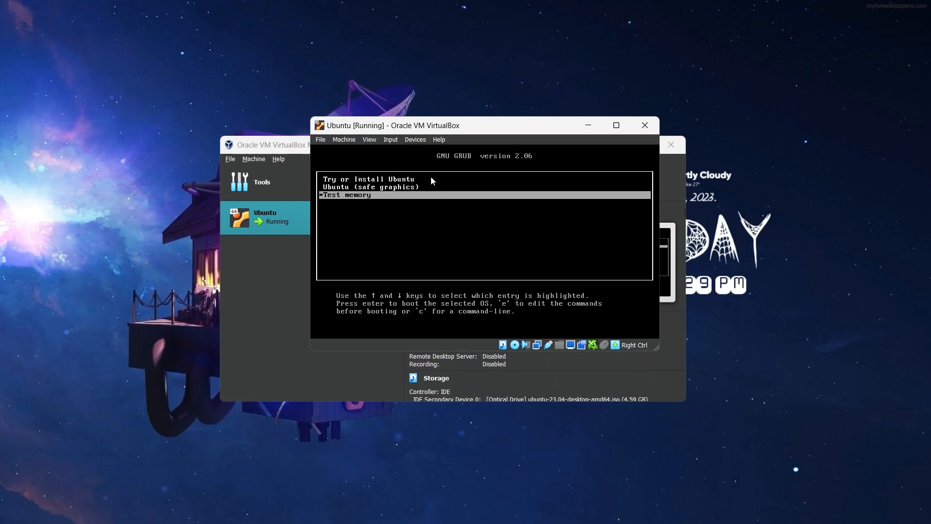
pyautogui.press('Up')
pyautogui.press('Up')
pyautogui.press('Return')
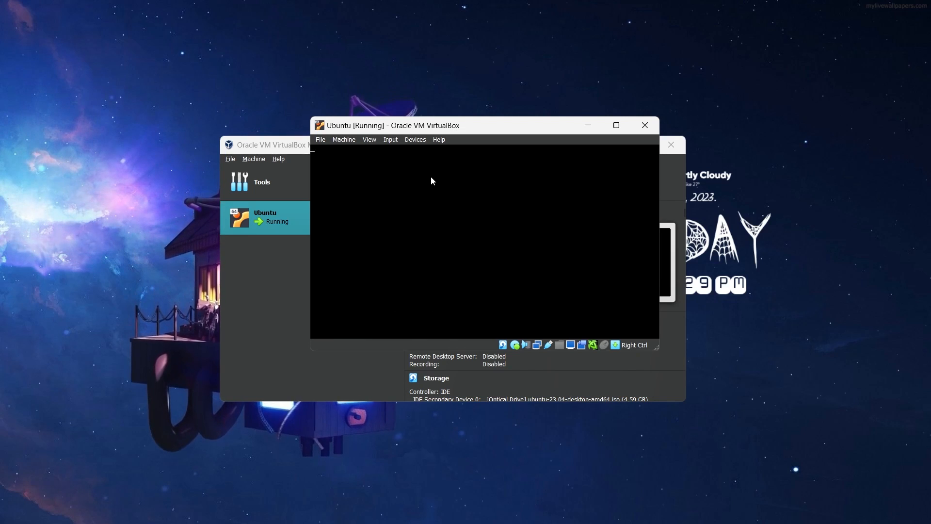
# - Reposition and maximize the virtual machine's window, and restore it to a floating window
pyautogui.moveTo(487, 126); pyautogui.dragTo(484, 160)
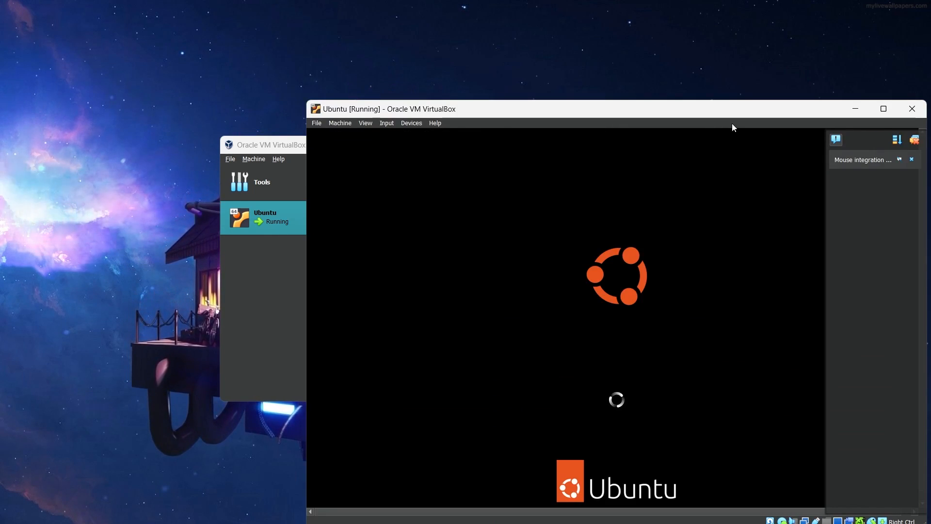
pyautogui.moveTo(713, 109); pyautogui.dragTo(563, 73)
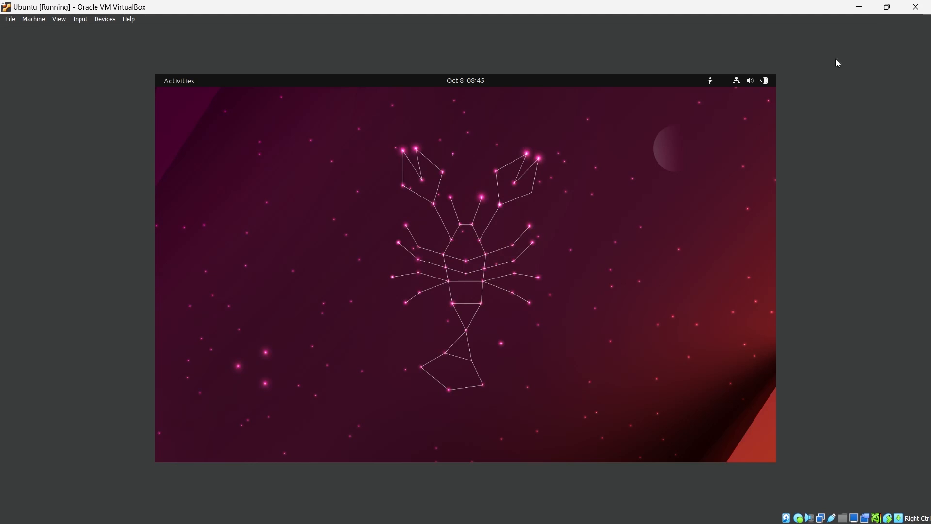
pyautogui.click(894, 7)
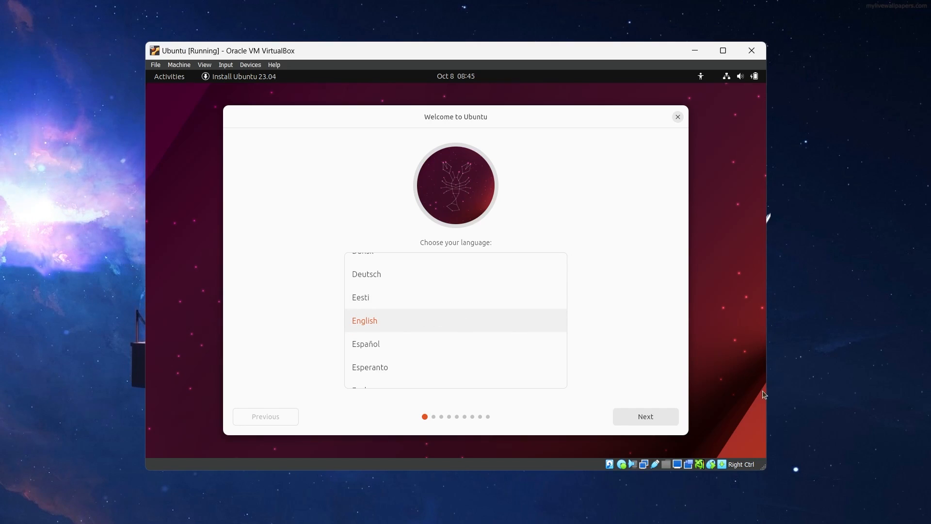
# - Accept English as the installer language, choose Install Ubuntu and accept the English (US) keyboard layout
pyautogui.click(652, 418)
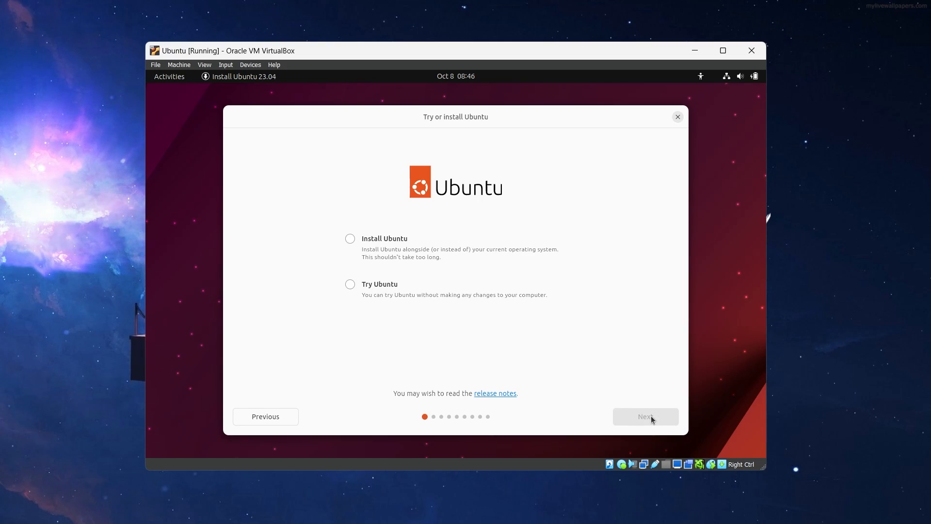
pyautogui.click(382, 250)
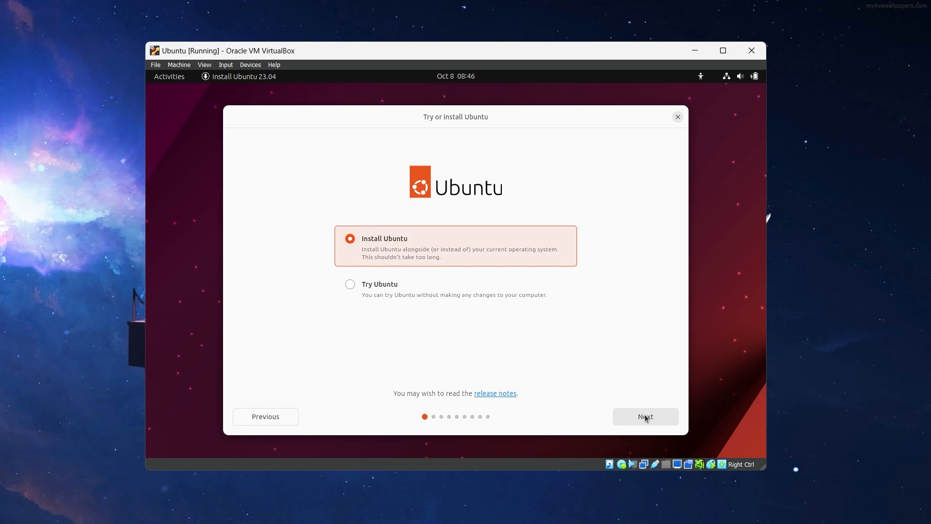
pyautogui.click(646, 416)
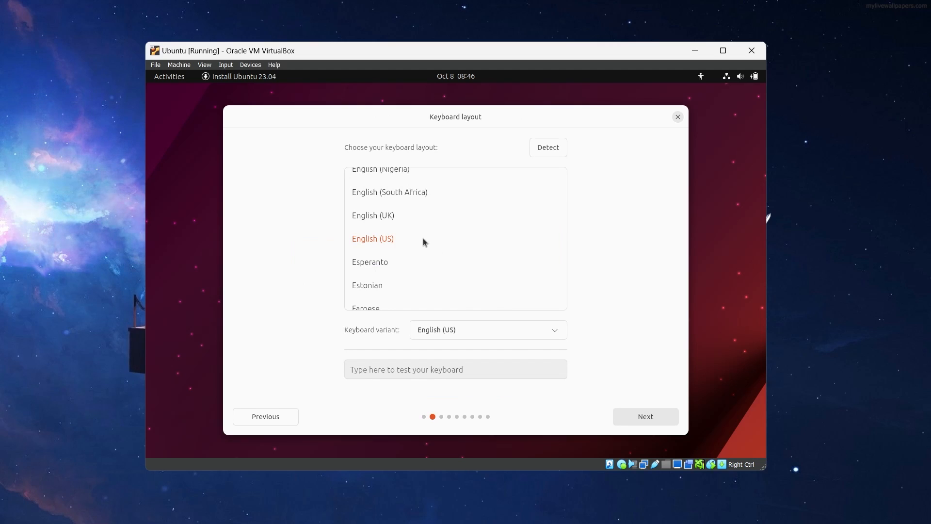
pyautogui.click(656, 418)
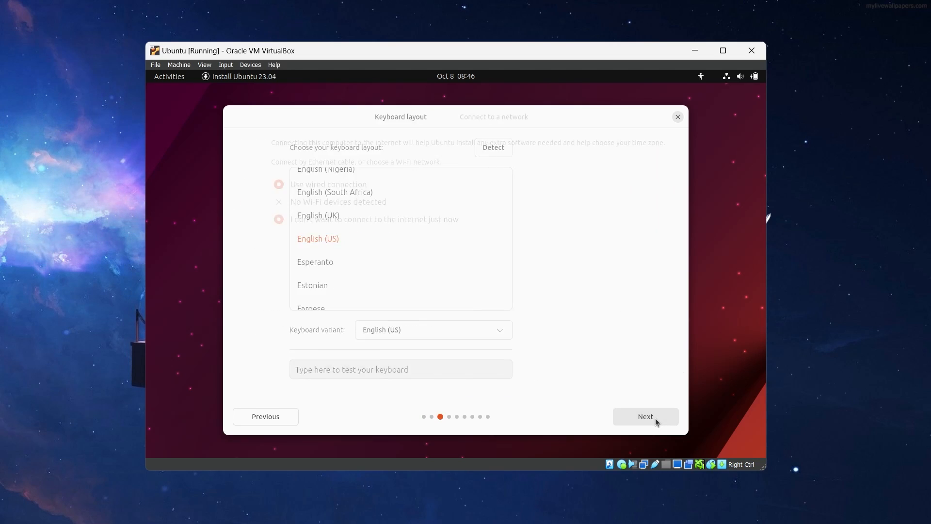
# - Accept the network choice, Normal installation with both extra software options, and Erase disk and install Ubuntu, and start the installation
pyautogui.click(655, 418)
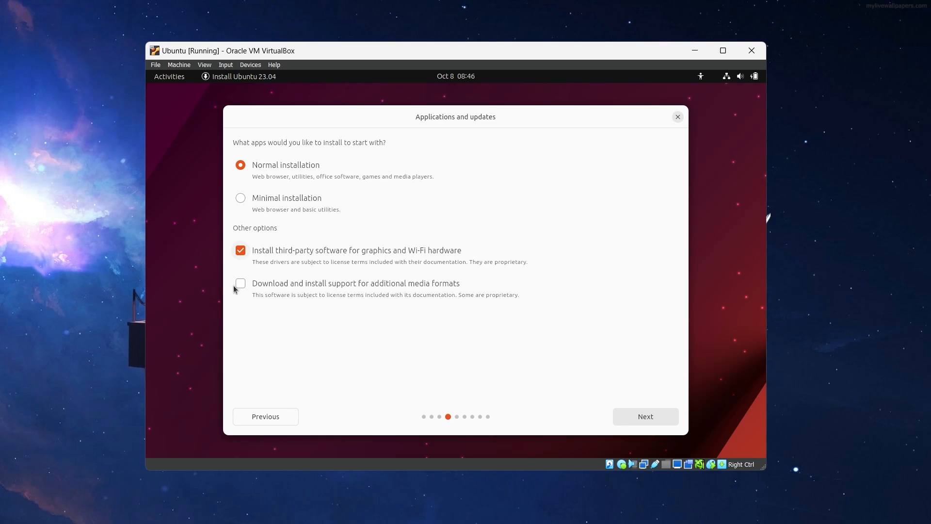
pyautogui.click(658, 419)
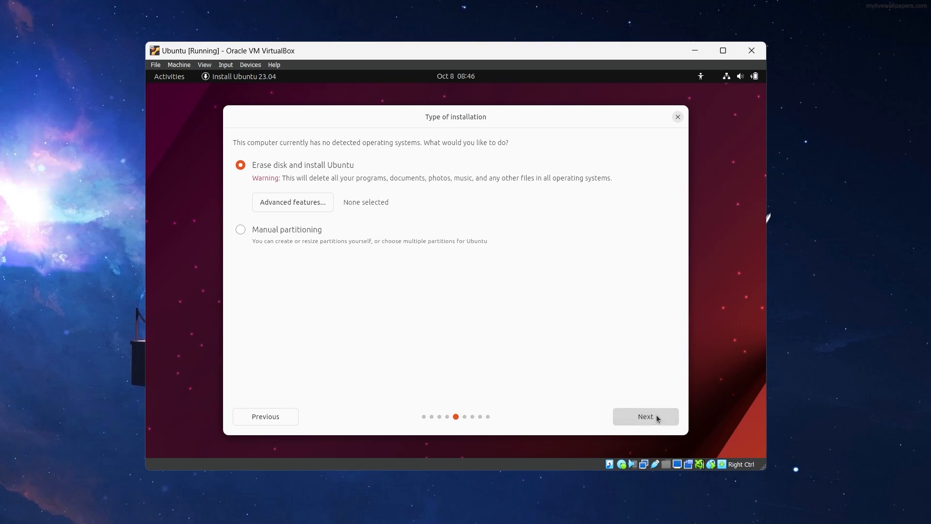
pyautogui.click(657, 419)
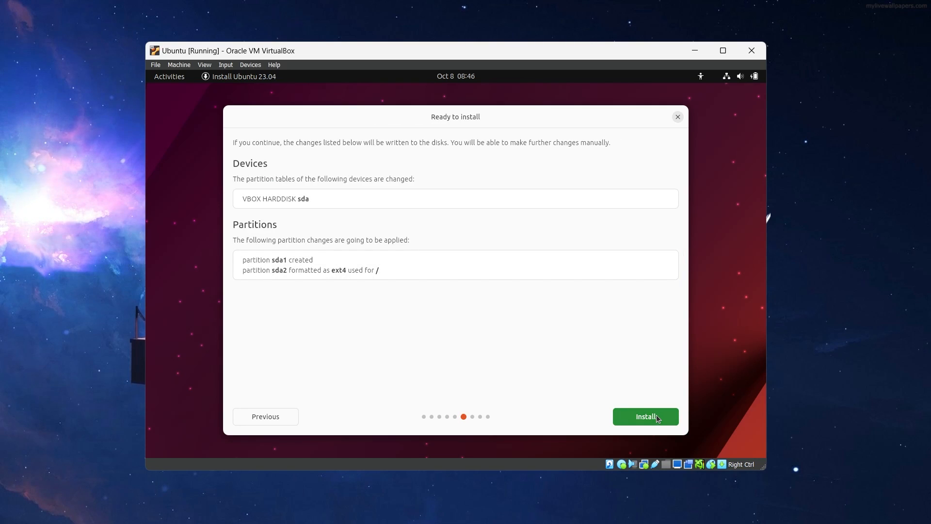
pyautogui.click(646, 417)
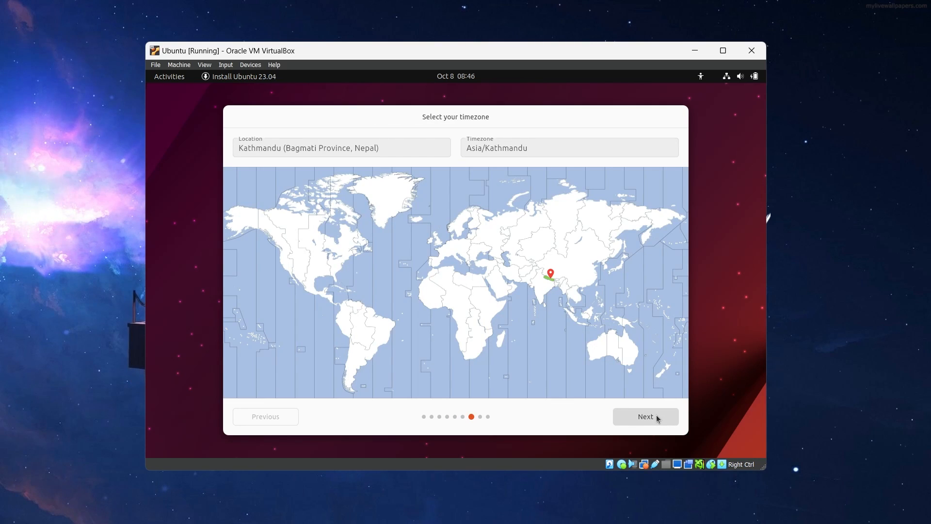
# - Accept the Asia/Kathmandu timezone and enter the account holder's name in the account setup
pyautogui.click(656, 416)
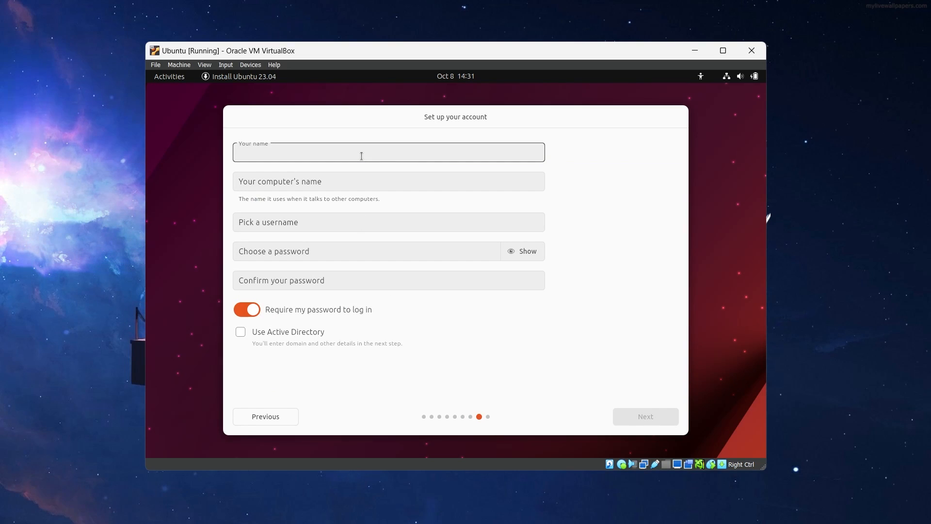
pyautogui.write('nn')
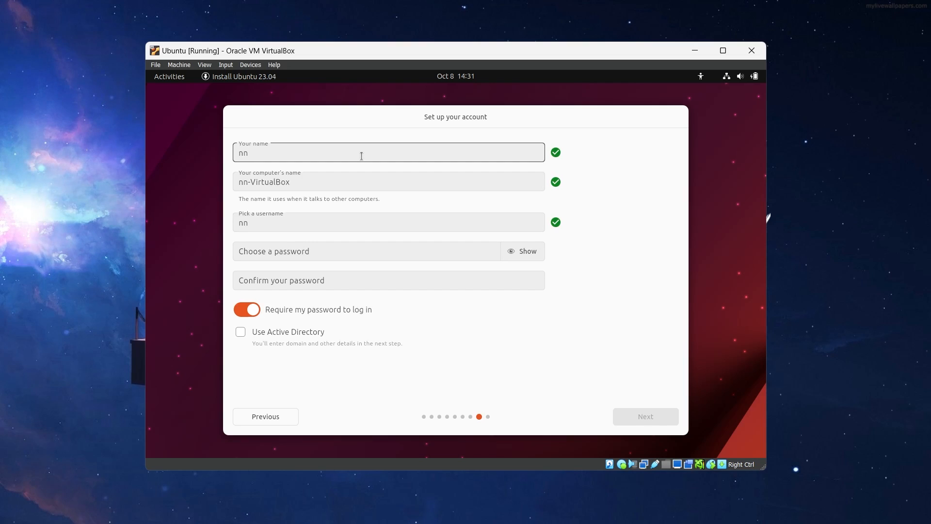
pyautogui.press('BackSpace')
pyautogui.press('BackSpace')
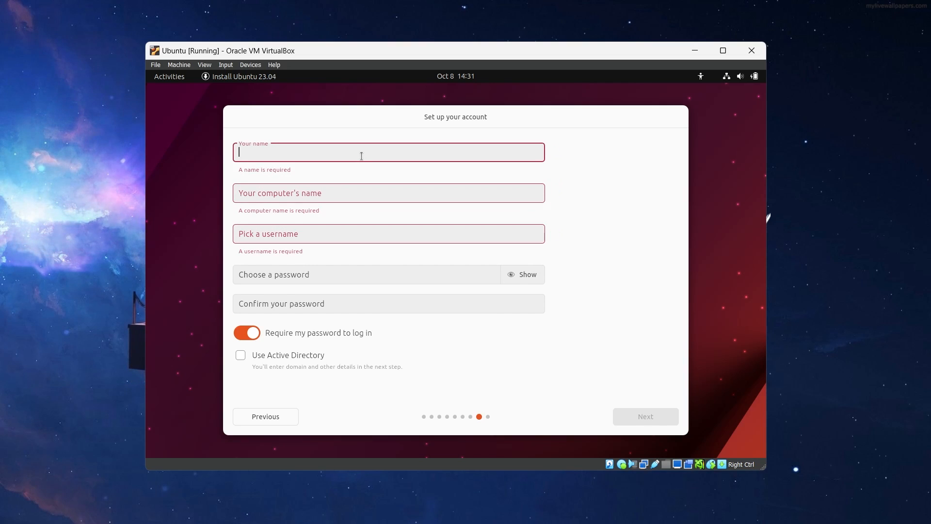
pyautogui.write('Nrjs')
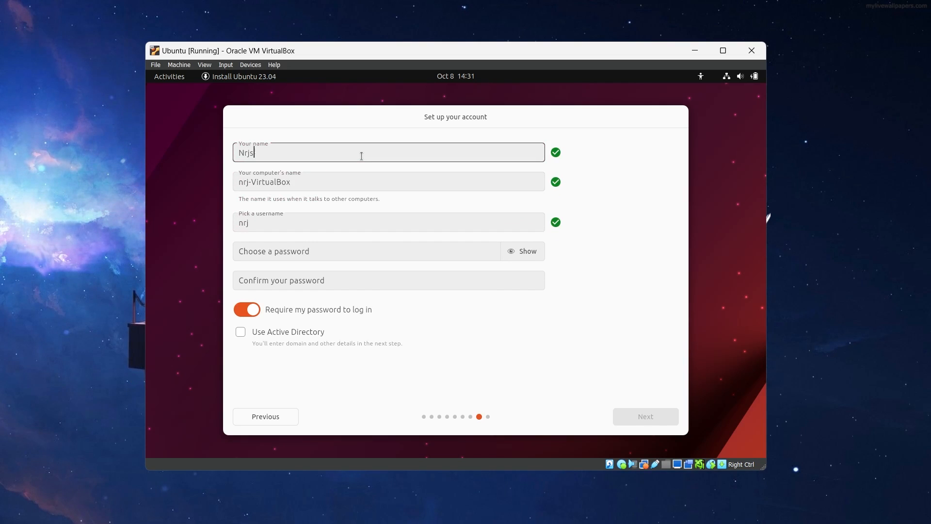
pyautogui.write('tar')
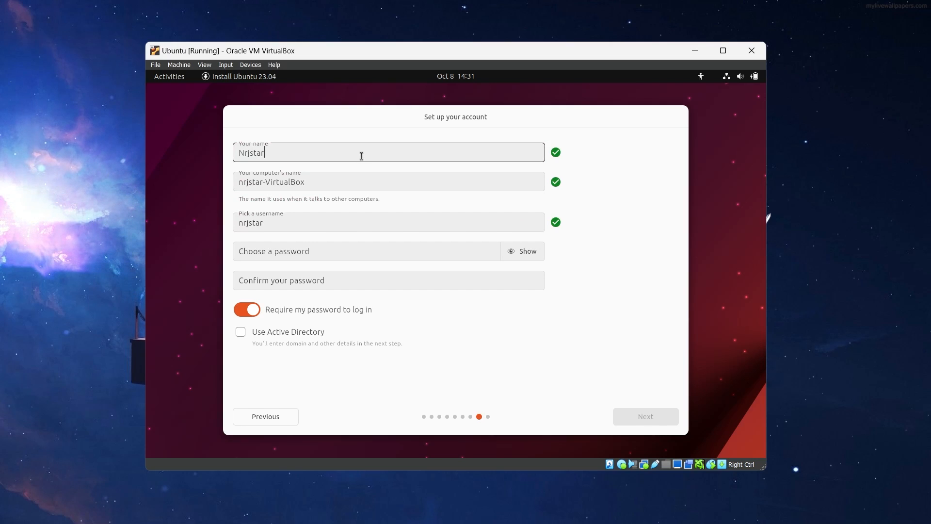
# - Replace the suggested computer name with NextonUbuntuOSMode
pyautogui.click(356, 189)
pyautogui.hotkey('ctrl', 'a')
pyautogui.press('BackSpace')
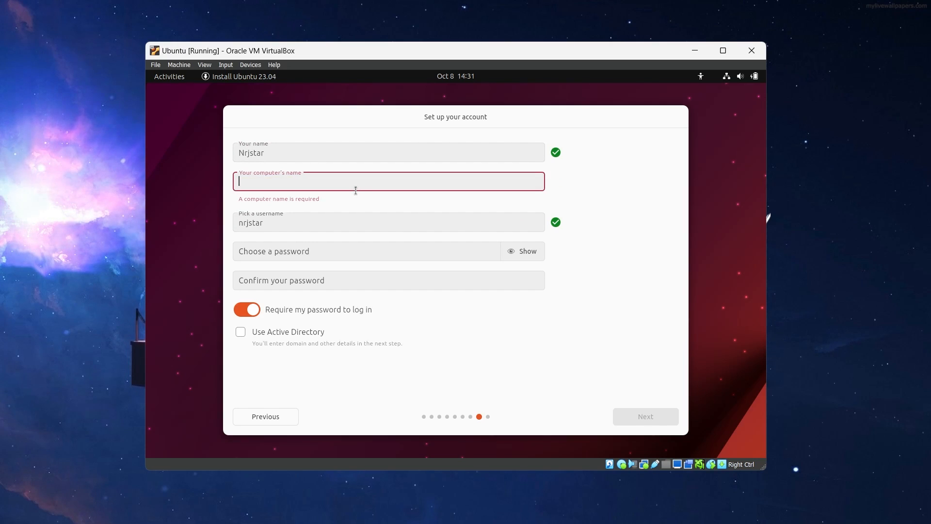
pyautogui.write('Nec')
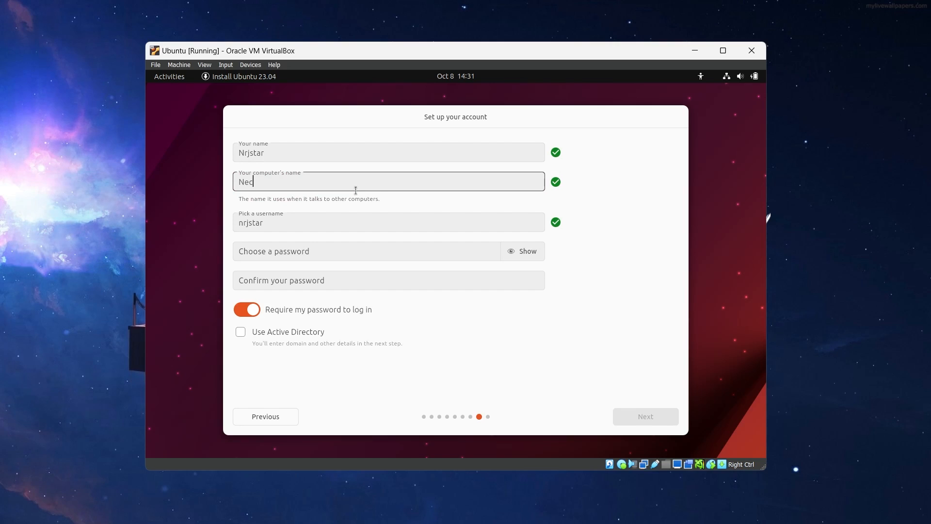
pyautogui.press('BackSpace')
pyautogui.write('xtonY')
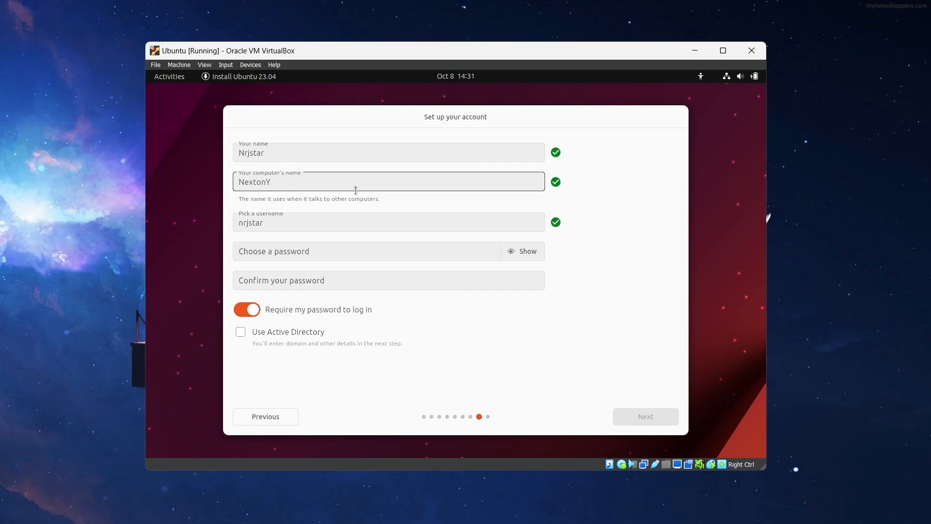
pyautogui.press('BackSpace')
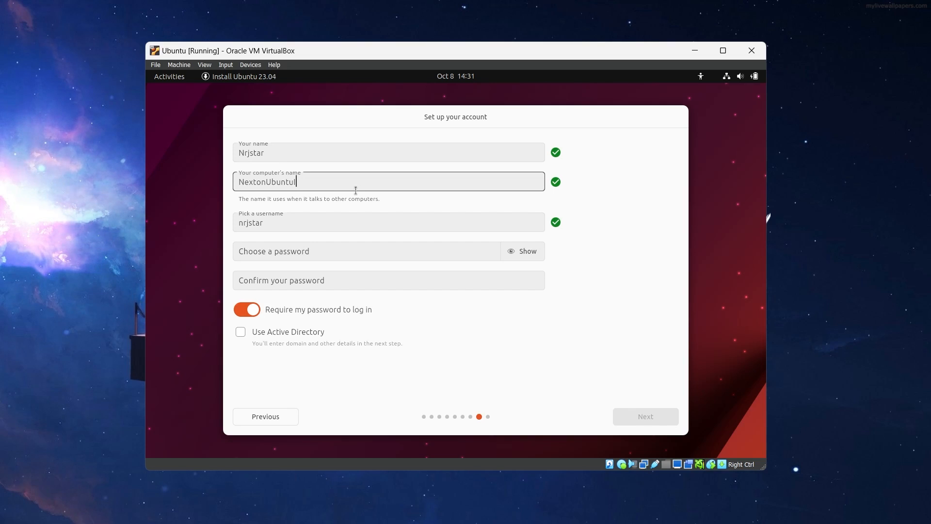
pyautogui.write('OSMode')
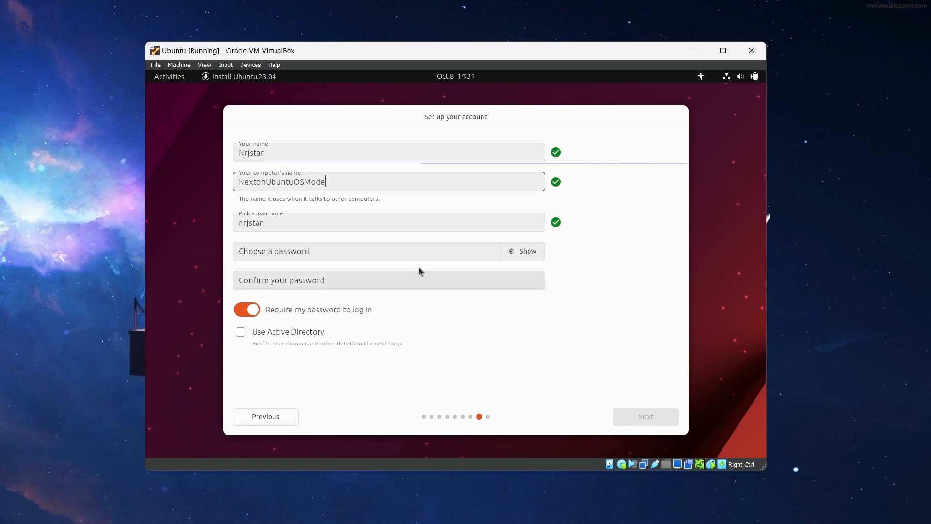
# - Enter and confirm the account password, and submit the account setup
pyautogui.click(407, 260)
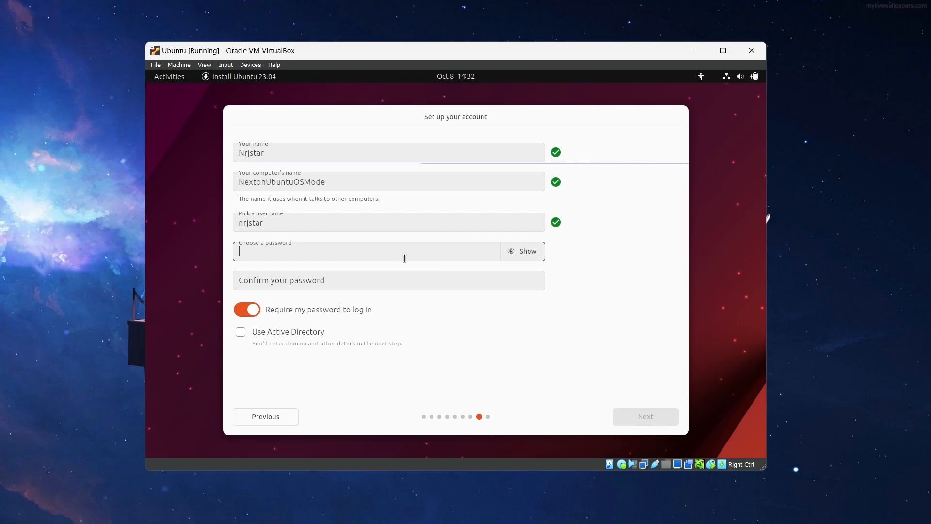
pyautogui.press('Num_Lock')
pyautogui.write('1234')
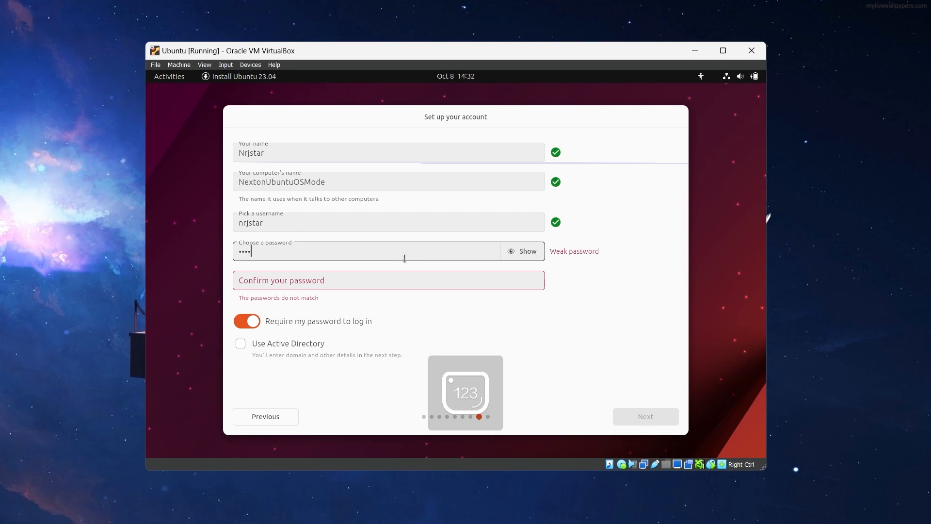
pyautogui.click(385, 286)
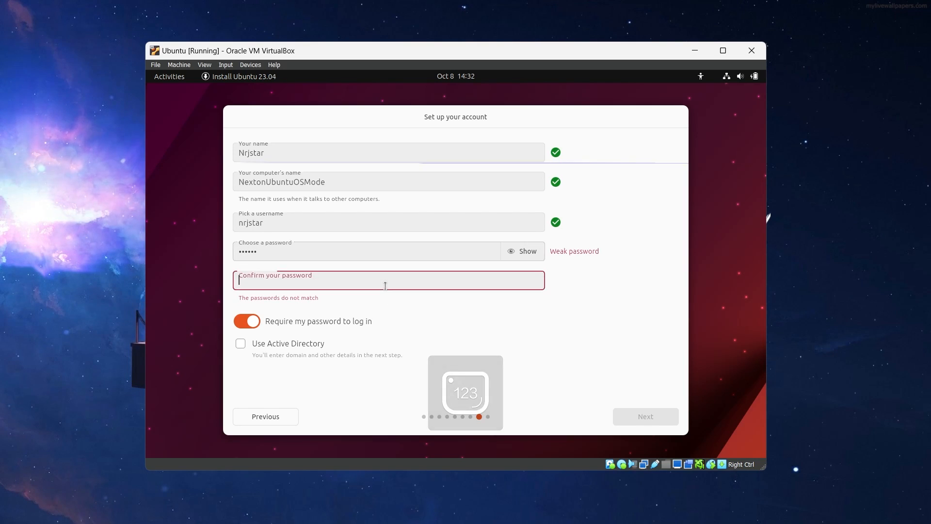
pyautogui.write('123')
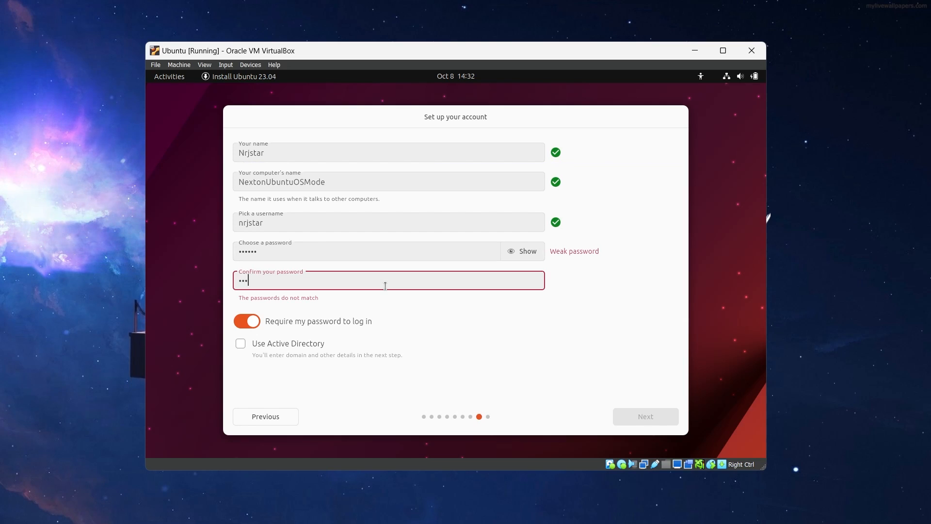
pyautogui.write('456')
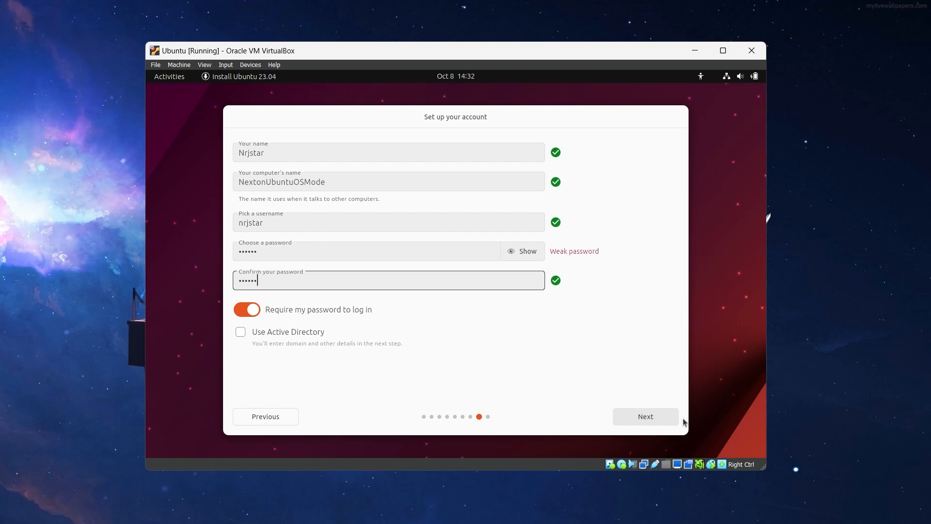
pyautogui.click(644, 420)
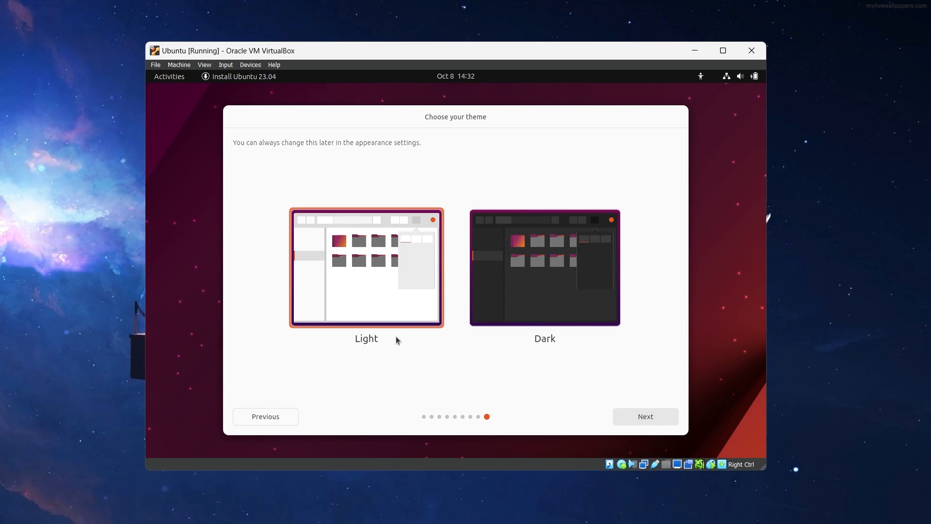
# - Choose the Dark theme, and show and hide the log while the system installs
pyautogui.click(551, 283)
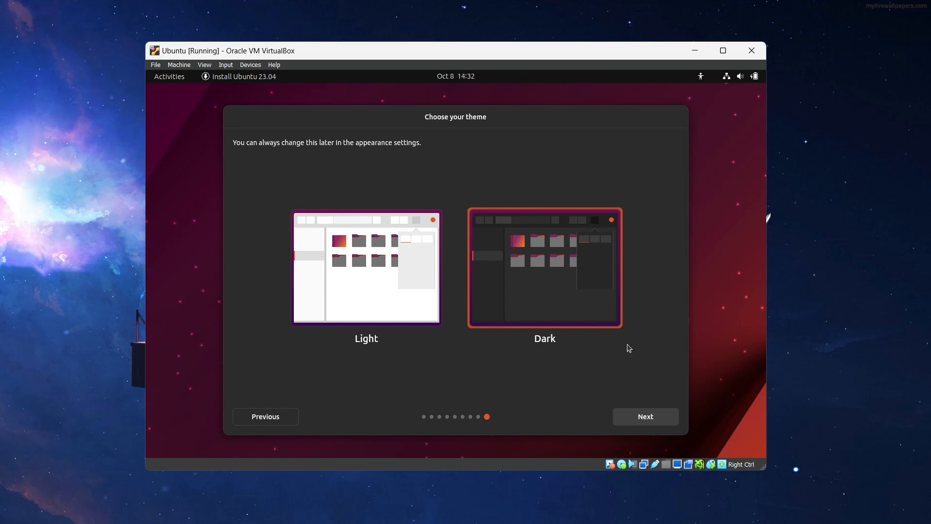
pyautogui.click(645, 420)
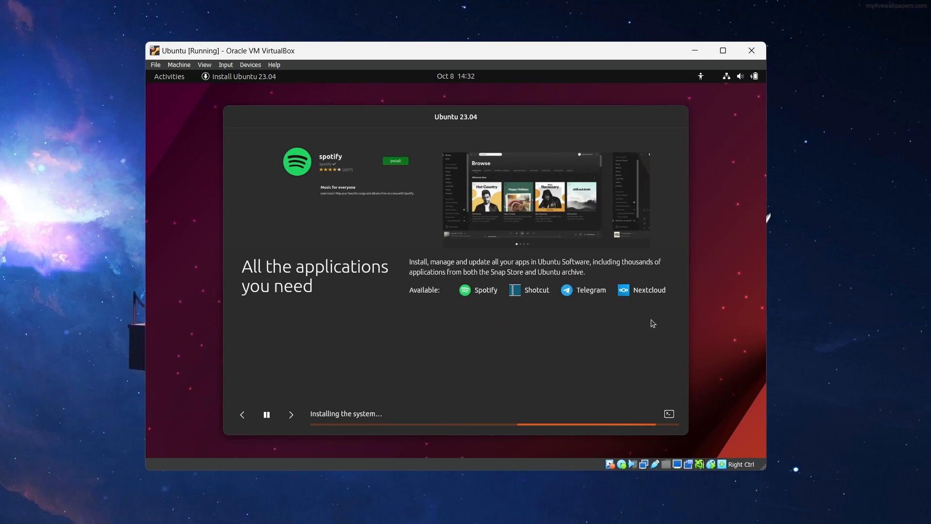
pyautogui.click(669, 415)
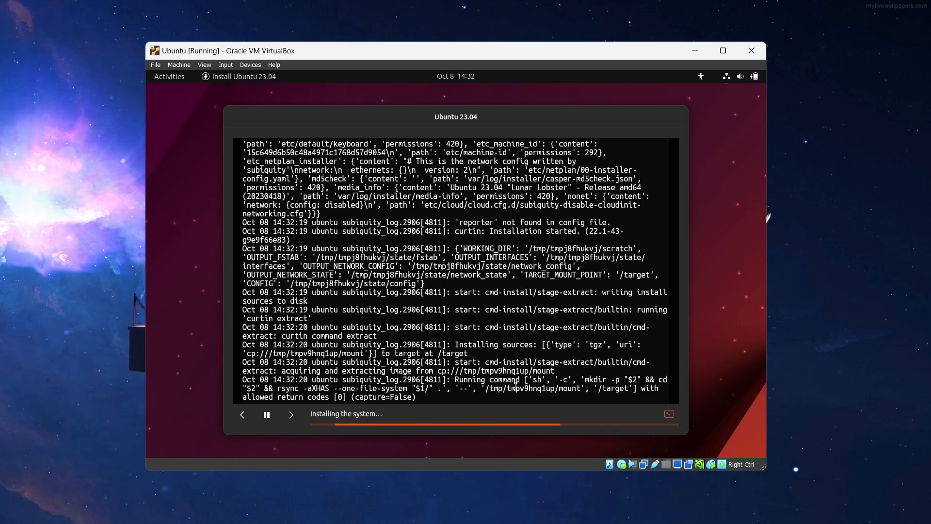
pyautogui.click(670, 414)
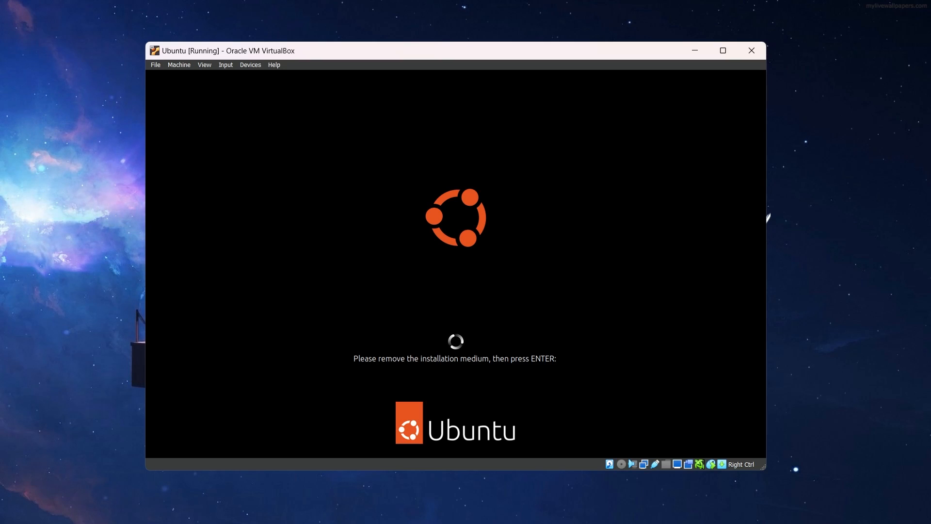
# - Restart the virtual machine into the installed system and log in to the new account with its password
pyautogui.press('Return')
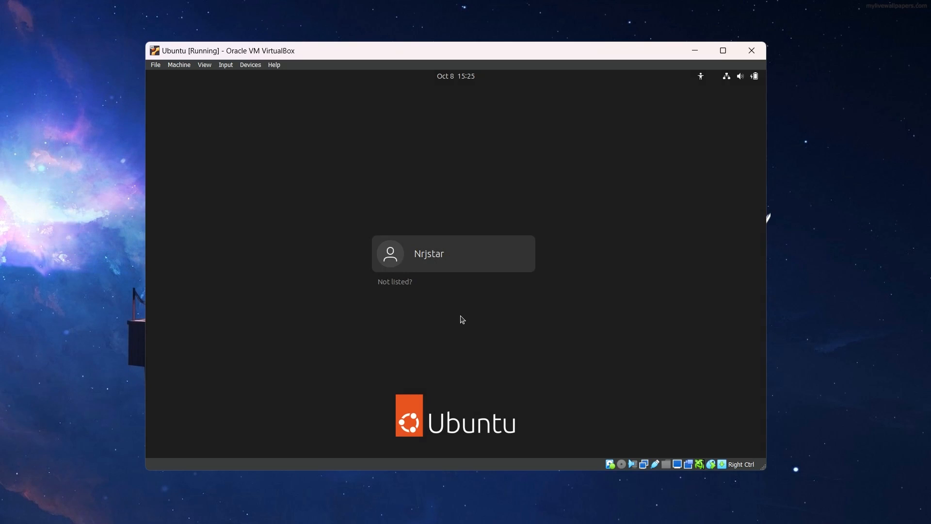
pyautogui.click(446, 244)
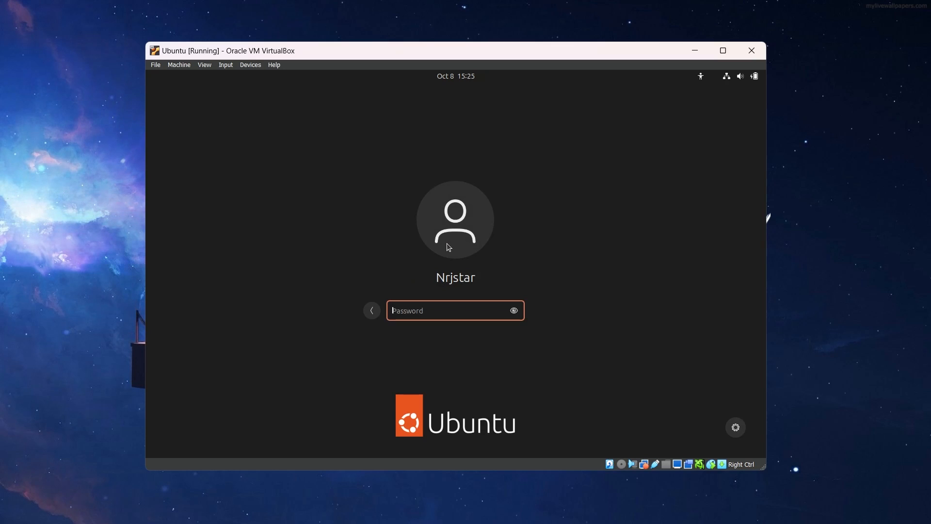
pyautogui.press('Num_Lock')
pyautogui.write('••••••')
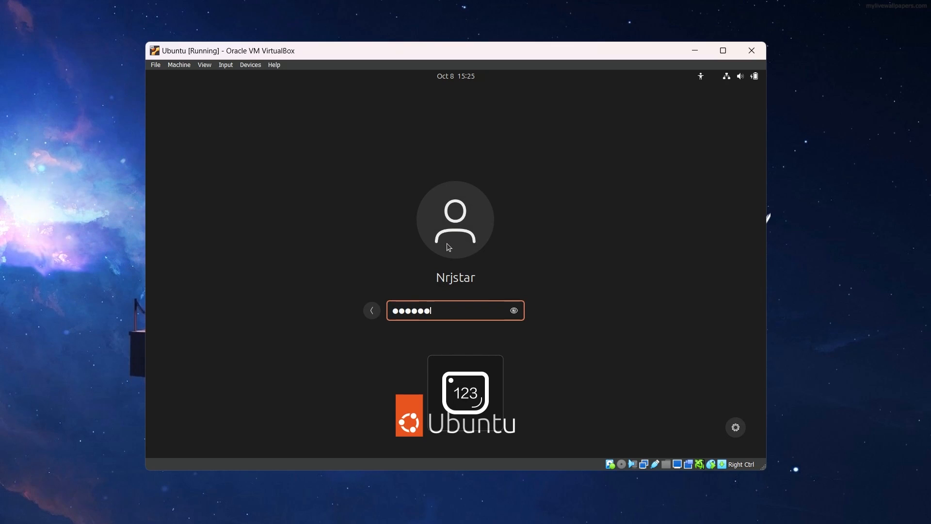
pyautogui.press('Return')
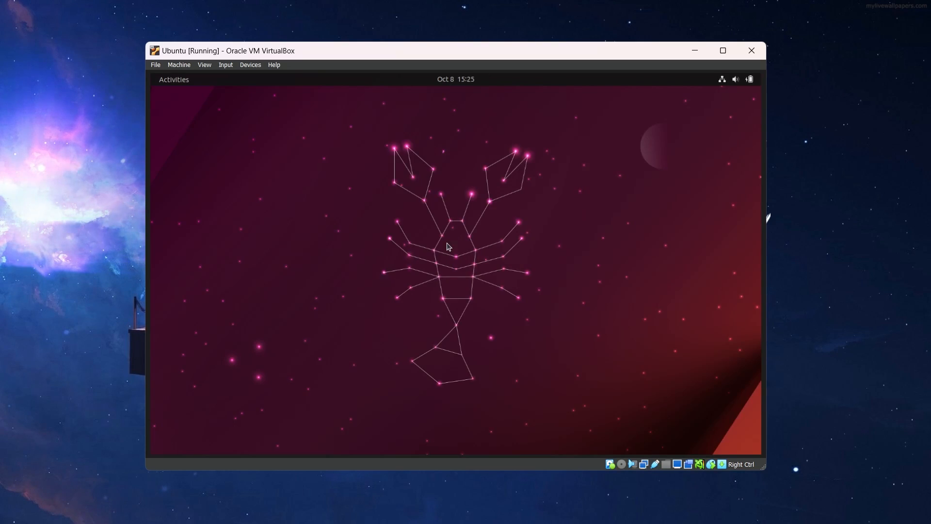
# - Maximize the virtual machine's window and complete the welcome setup, skipping online accounts and leaving Location Services off
pyautogui.click(715, 57)
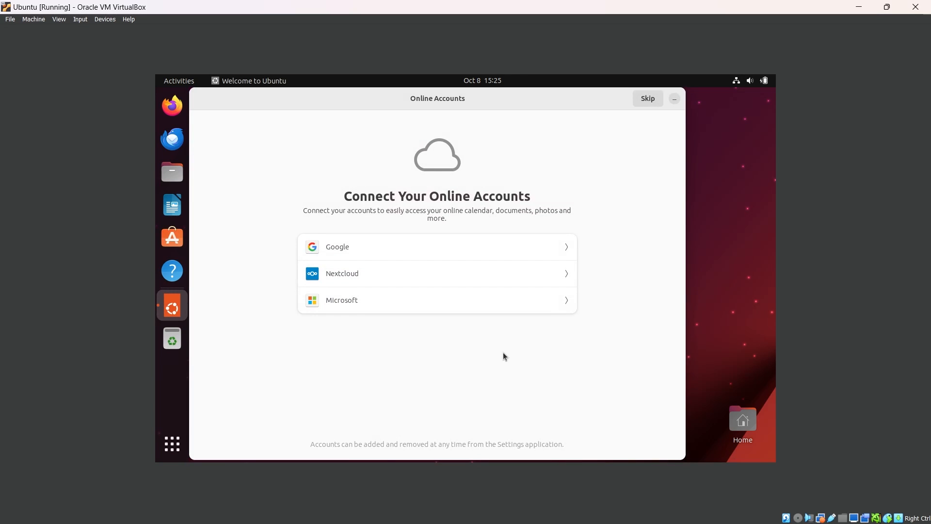
pyautogui.click(651, 101)
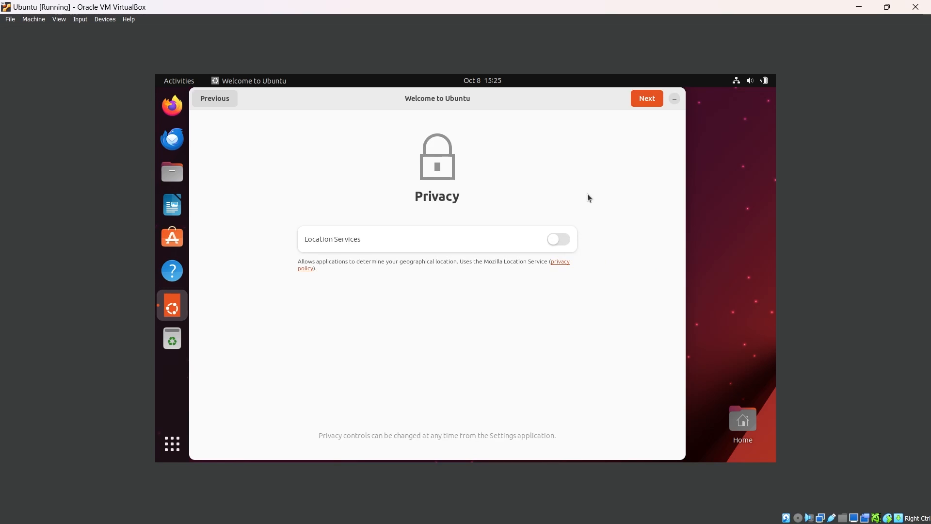
pyautogui.click(648, 101)
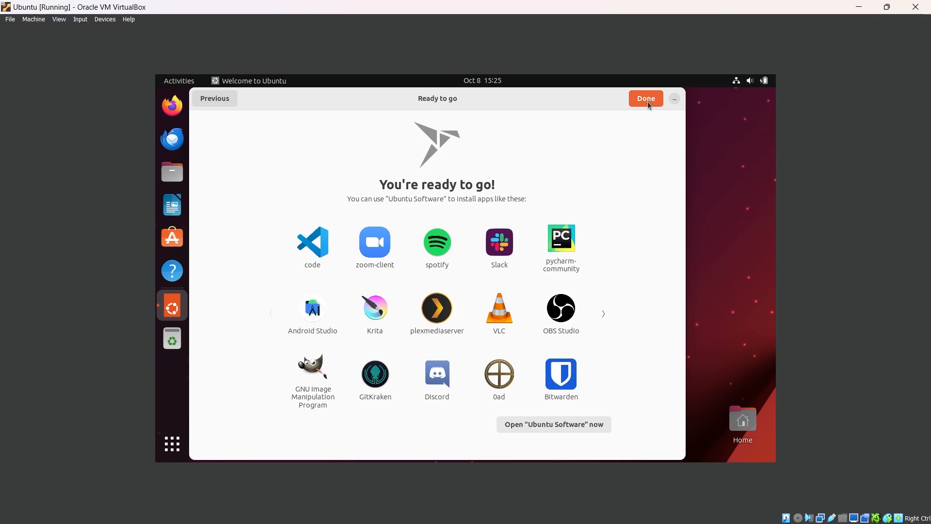
pyautogui.click(647, 100)
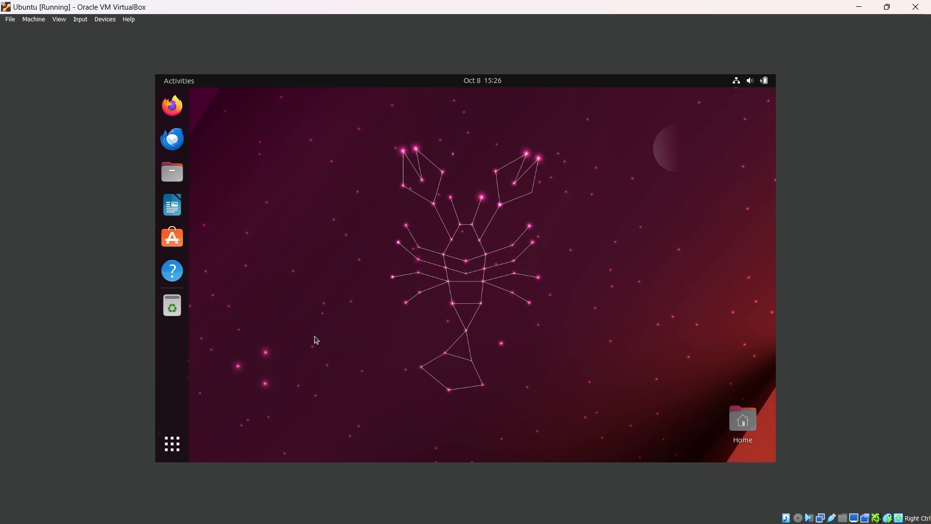
pyautogui.write('t')
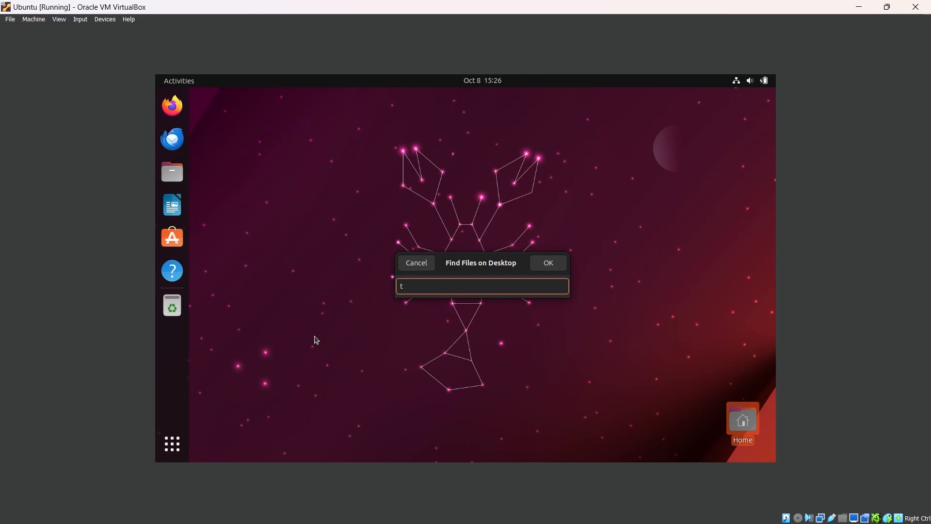
pyautogui.press('Escape')
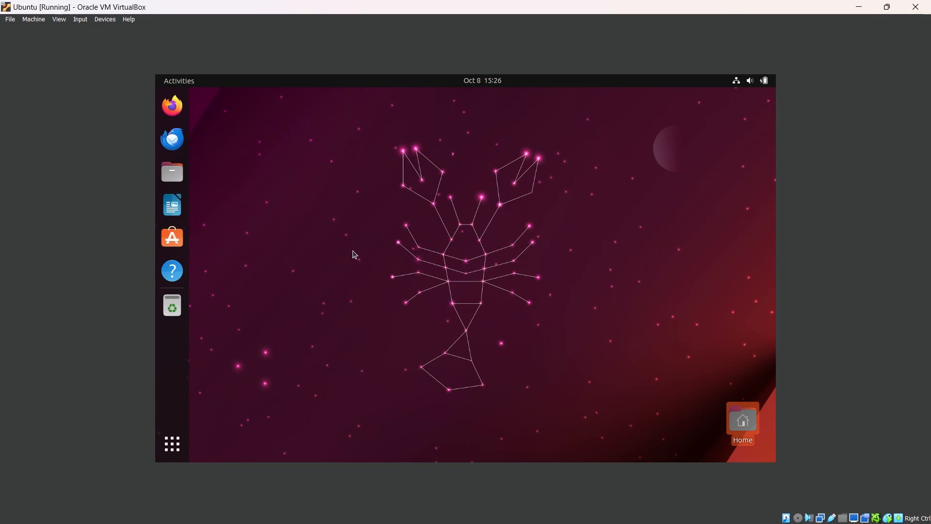
pyautogui.press('t')
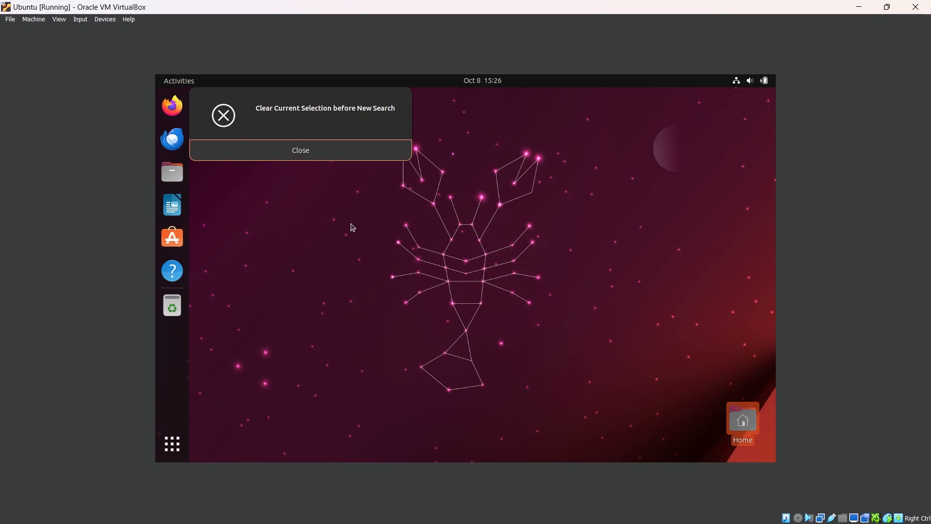
pyautogui.click(284, 147)
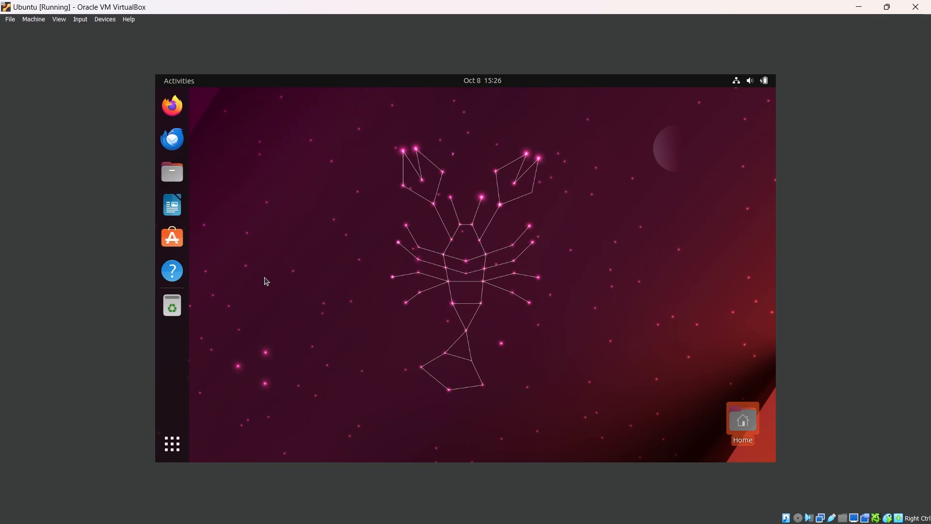
pyautogui.click(176, 444)
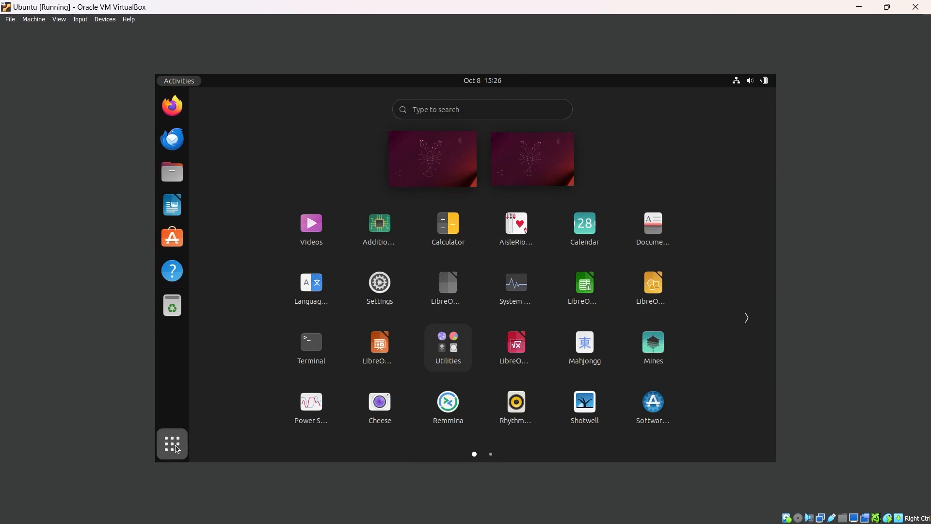
pyautogui.click(176, 444)
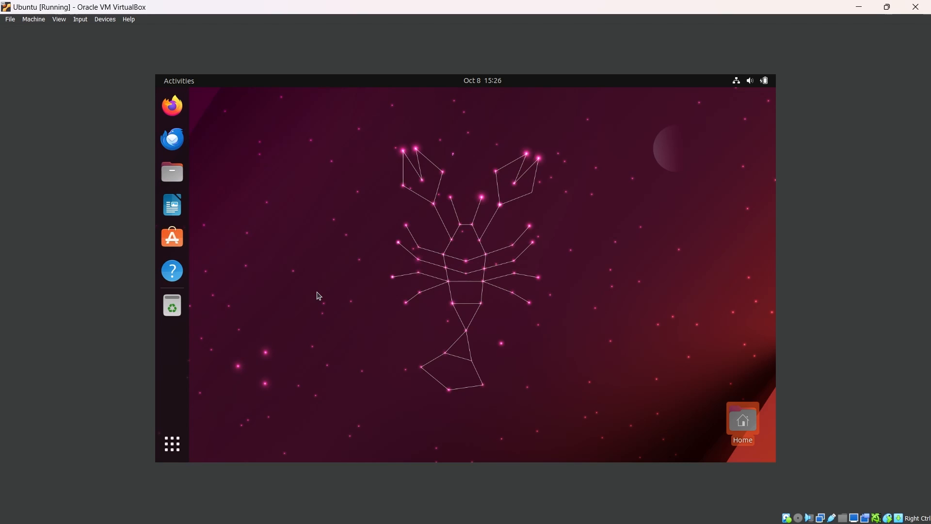
# - Open a terminal, move its window away from the desktop's corner, and start a command line with "sudo apt update && sudo"
pyautogui.hotkey('ctrl', 'alt', 't')
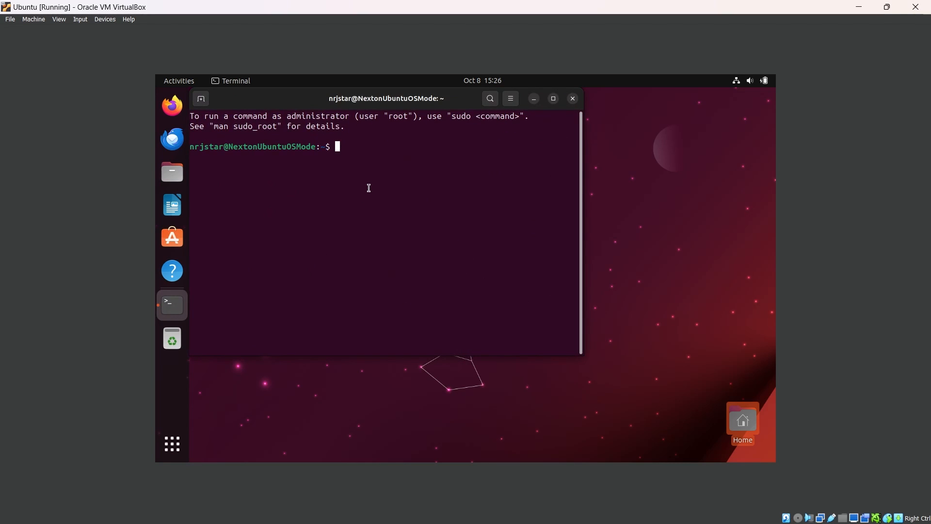
pyautogui.moveTo(385, 98); pyautogui.dragTo(428, 118)
pyautogui.write('sudi')
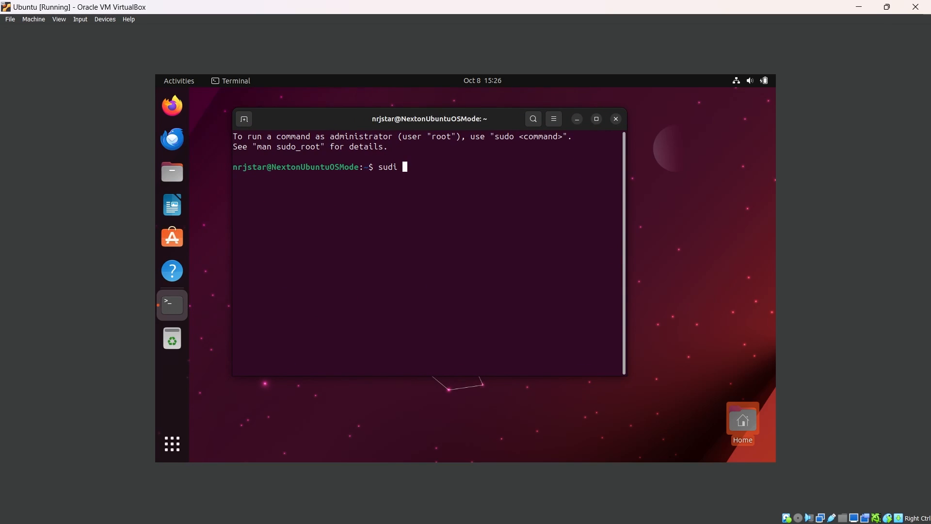
pyautogui.press('BackSpace')
pyautogui.press('BackSpace')
pyautogui.write('o apt up')
pyautogui.press('BackSpace')
pyautogui.write('f')
pyautogui.press('BackSpace')
pyautogui.write('d')
pyautogui.write('ate ')
pyautogui.write('&& sud')
pyautogui.write('o')
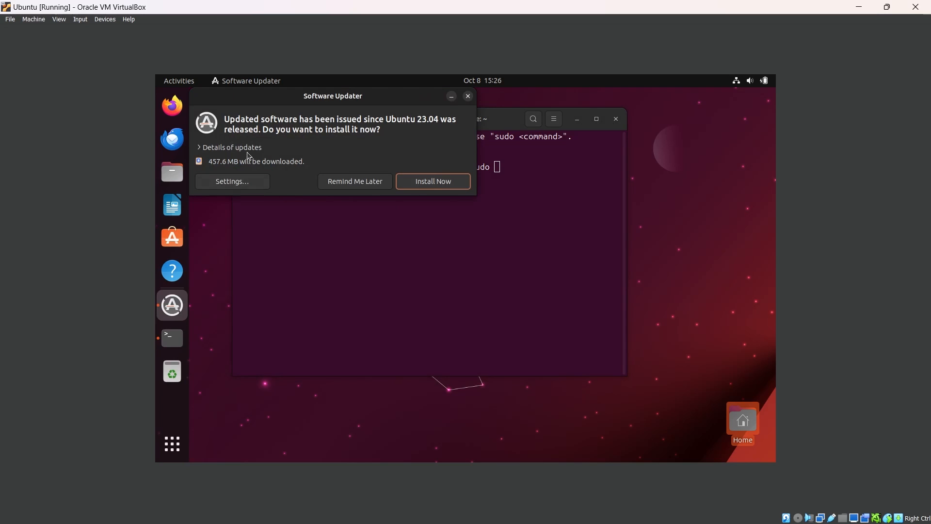
# - Expand the details of the offered software updates, look through the package list, and postpone the installation with a later reminder
pyautogui.click(204, 149)
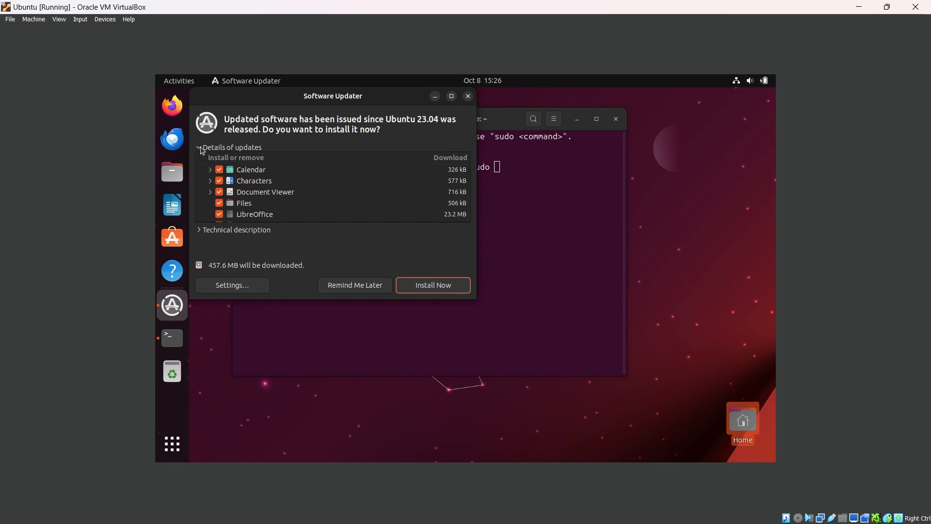
pyautogui.scroll(-3, 256, 204)
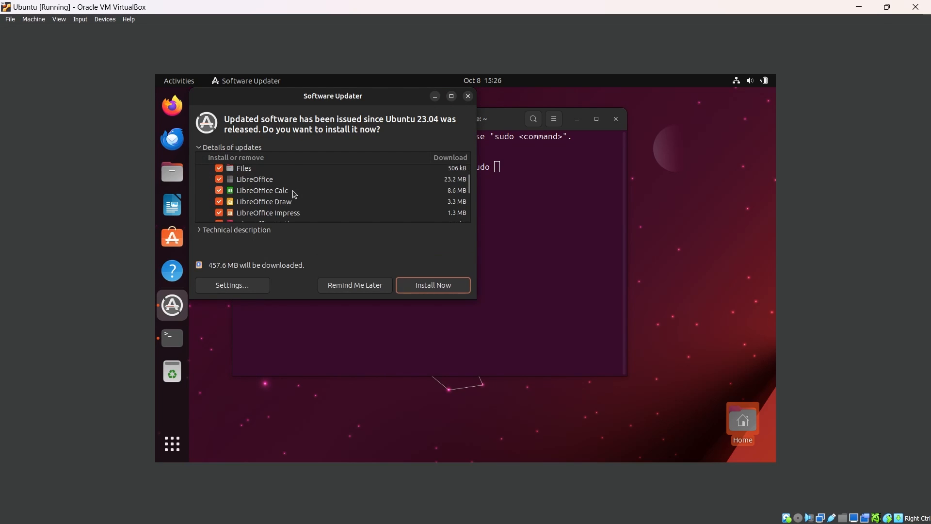
pyautogui.scroll(-15, 294, 194)
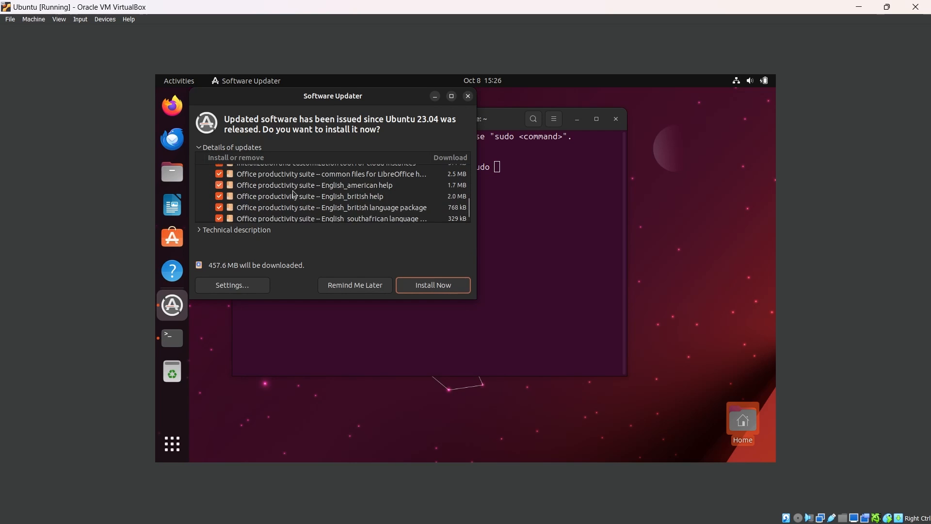
pyautogui.click(349, 284)
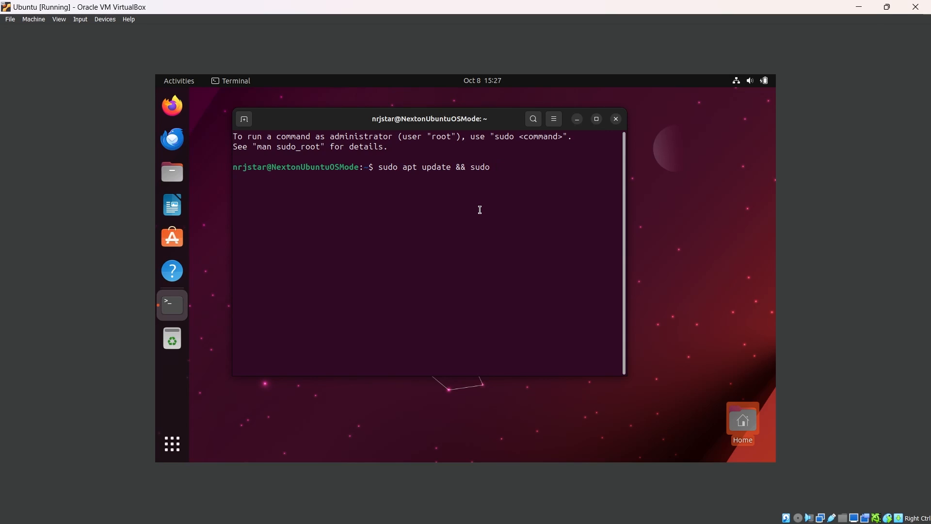
# - Complete the terminal command with "apt upgrade -y", run it, and authorize it with the account password
pyautogui.write('apt upgrade -y')
pyautogui.press('Return')
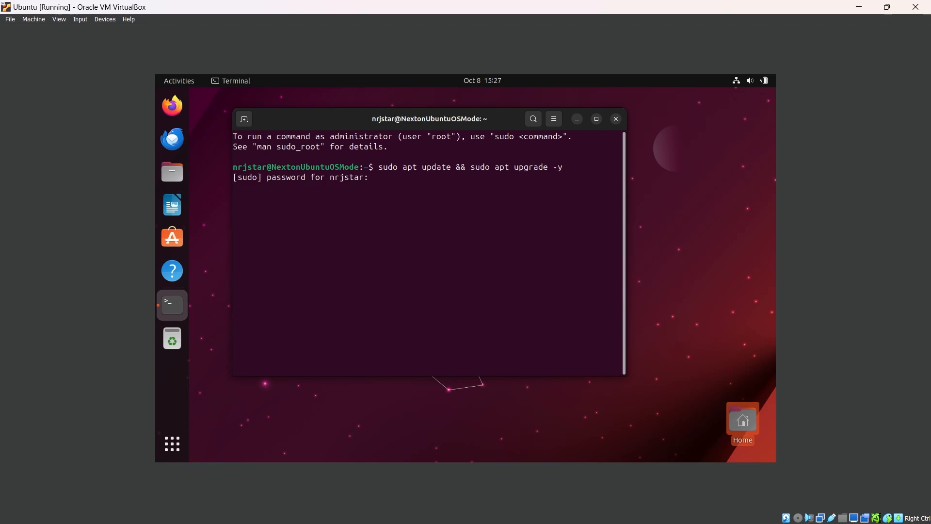
pyautogui.press('Return')
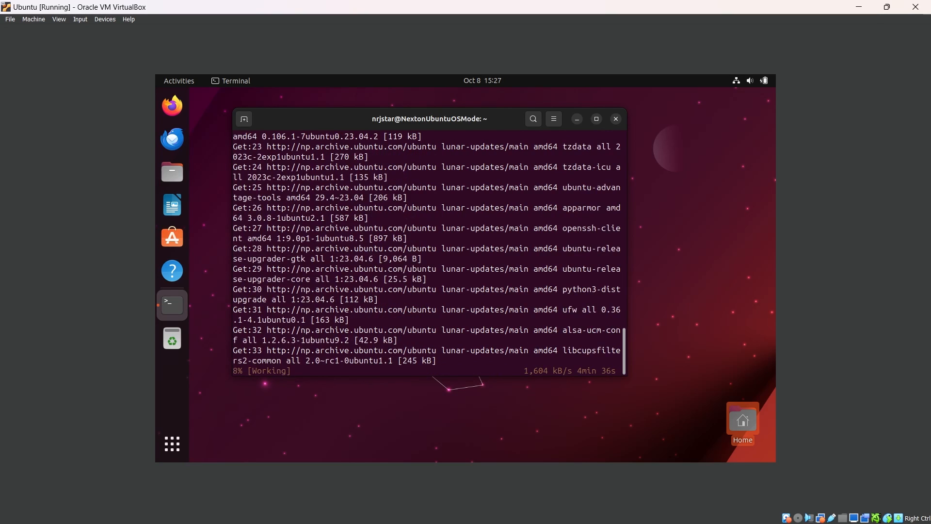
# - Insert the Guest Additions CD image into the virtual machine
pyautogui.click(81, 20)
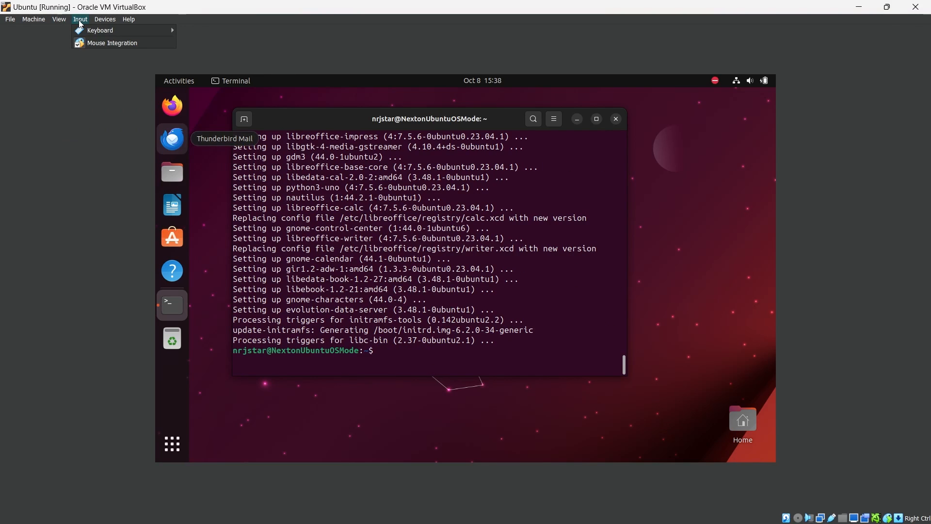
pyautogui.click(105, 20)
pyautogui.click(137, 115)
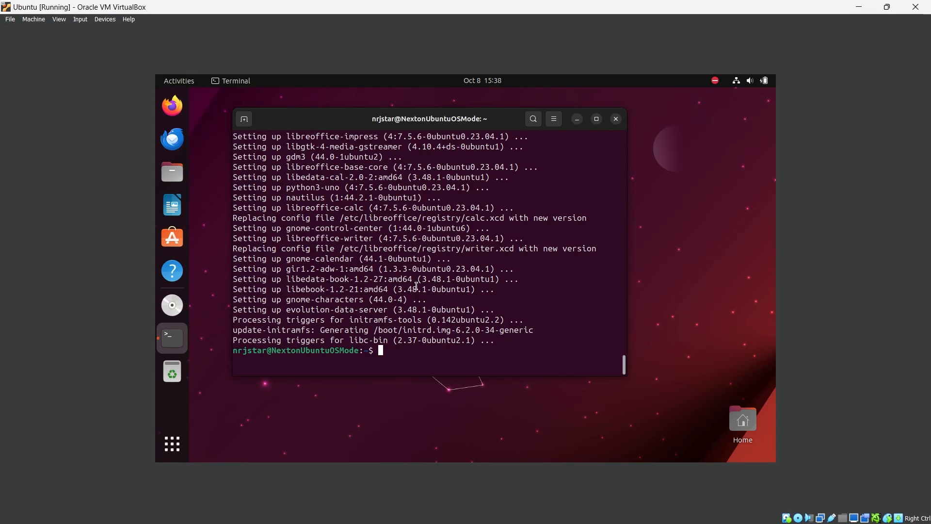
# - Run the Guest Additions installer from the mounted disc, authenticating with the account password, and move its terminal window aside
pyautogui.click(173, 305)
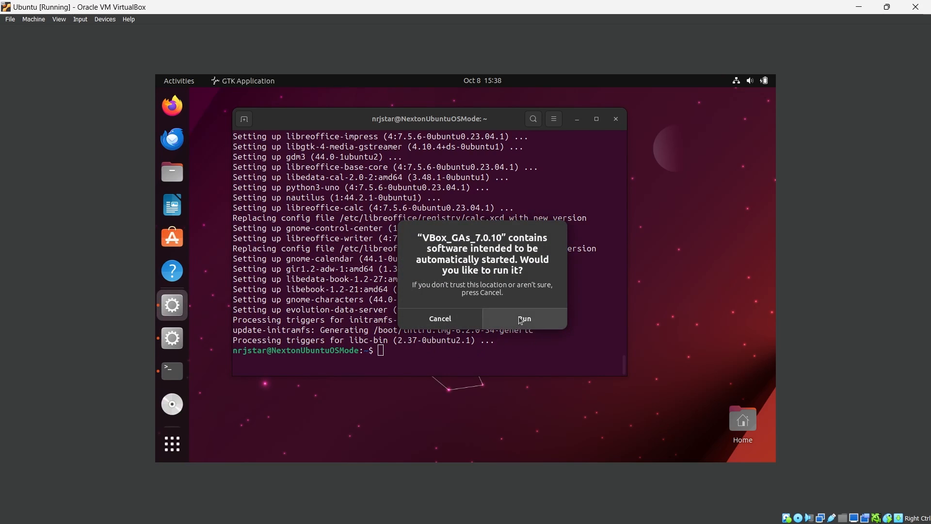
pyautogui.click(532, 318)
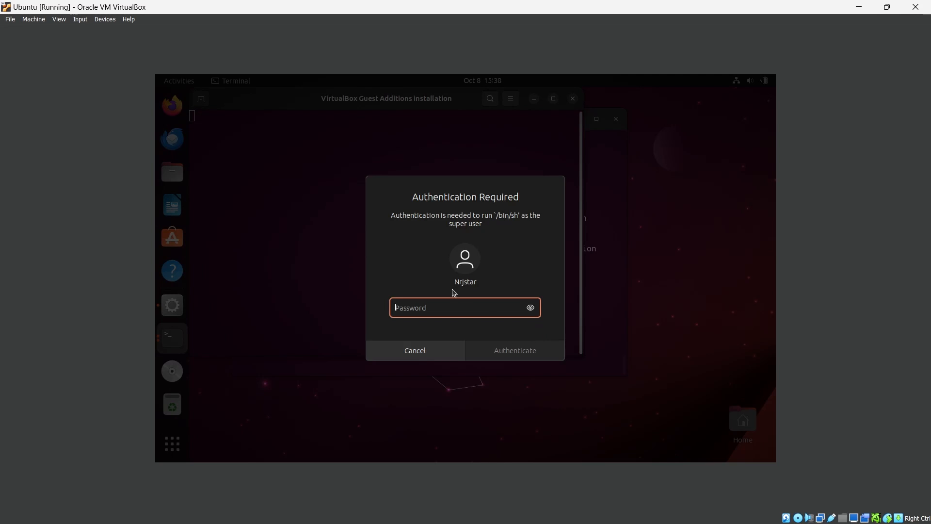
pyautogui.write('******')
pyautogui.click(500, 345)
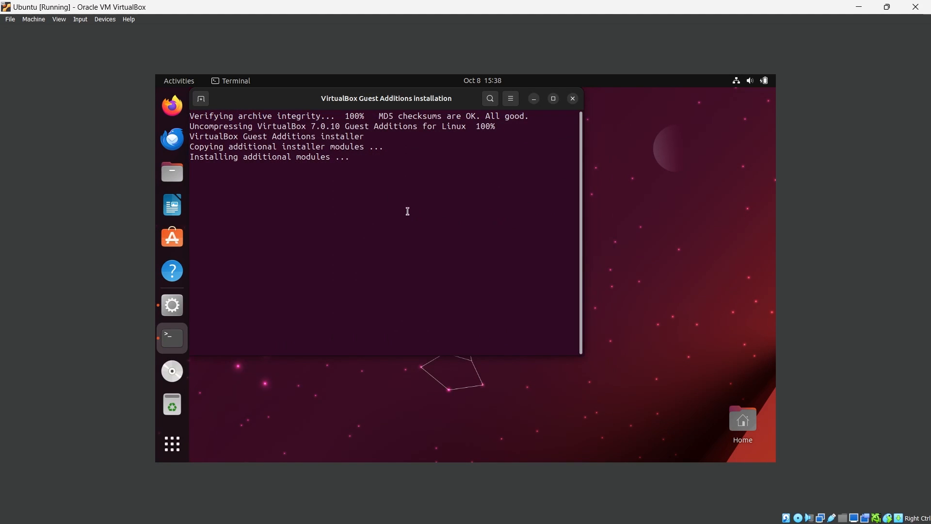
pyautogui.moveTo(394, 101); pyautogui.dragTo(414, 140)
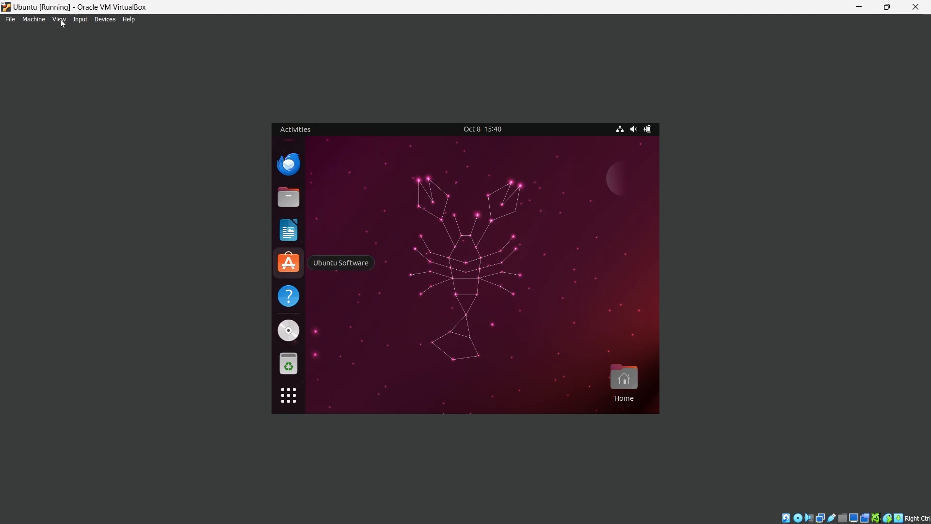
# - Switch the virtual machine to full-screen mode and confirm the switch
pyautogui.click(59, 20)
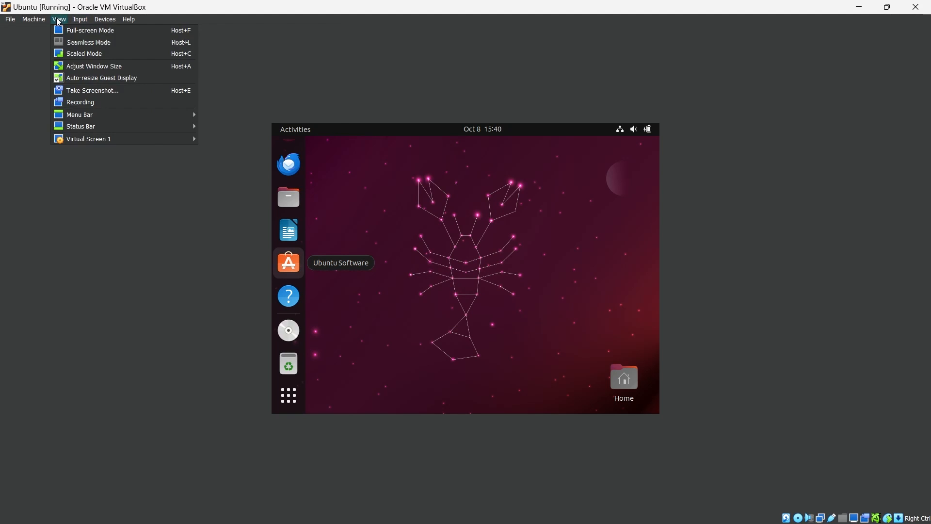
pyautogui.click(66, 31)
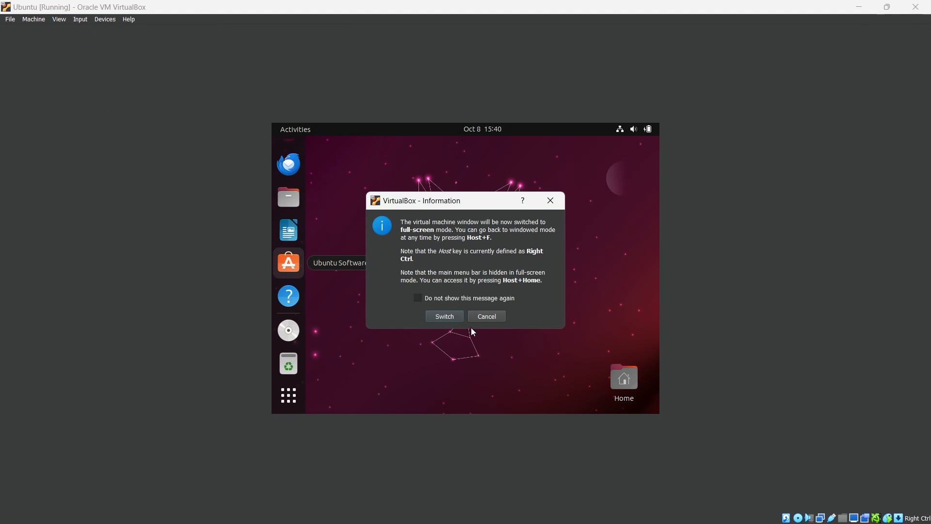
pyautogui.click(445, 317)
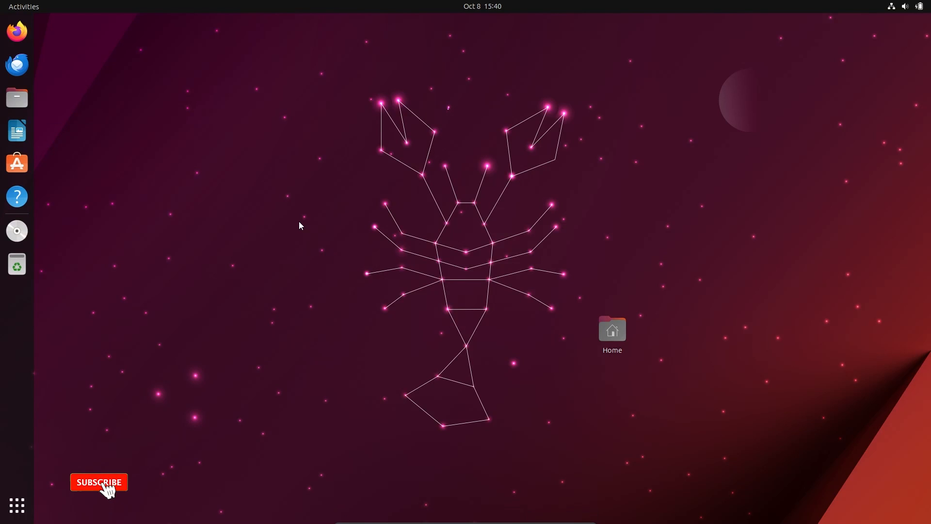
# - Move the Home folder icon to the upper-left corner of the desktop, beside the dock
pyautogui.moveTo(613, 358); pyautogui.dragTo(57, 51)
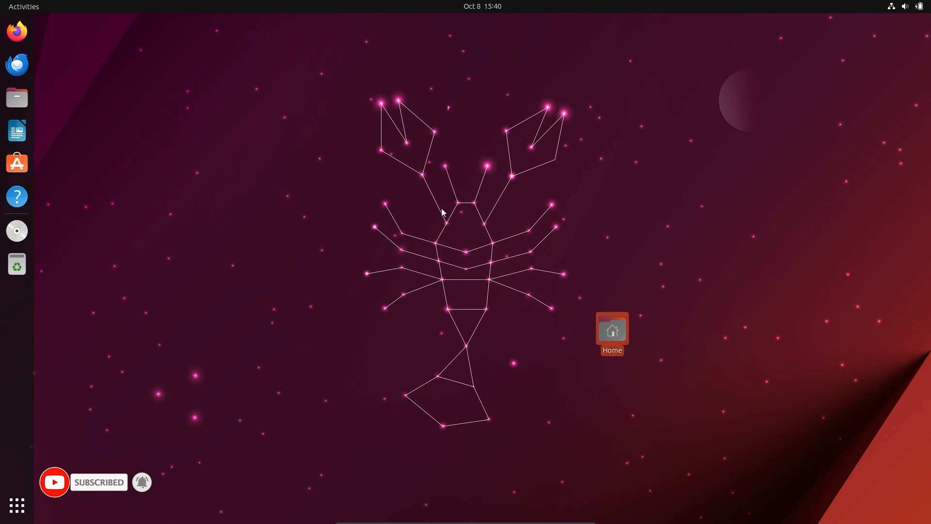
pyautogui.moveTo(622, 337); pyautogui.dragTo(69, 45)
pyautogui.click(553, 234)
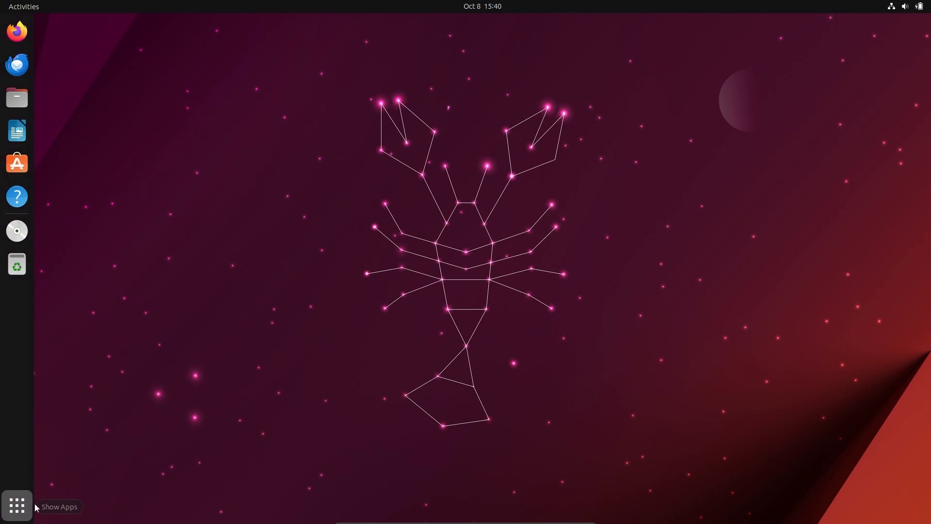
pyautogui.click(17, 505)
pyautogui.scroll(-1, 570, 237)
pyautogui.scroll(1, 569, 237)
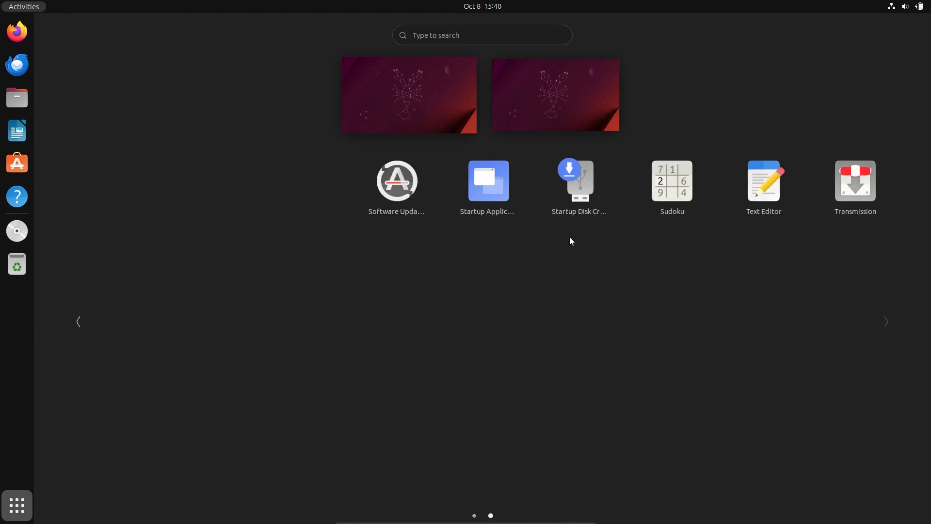
pyautogui.click(19, 500)
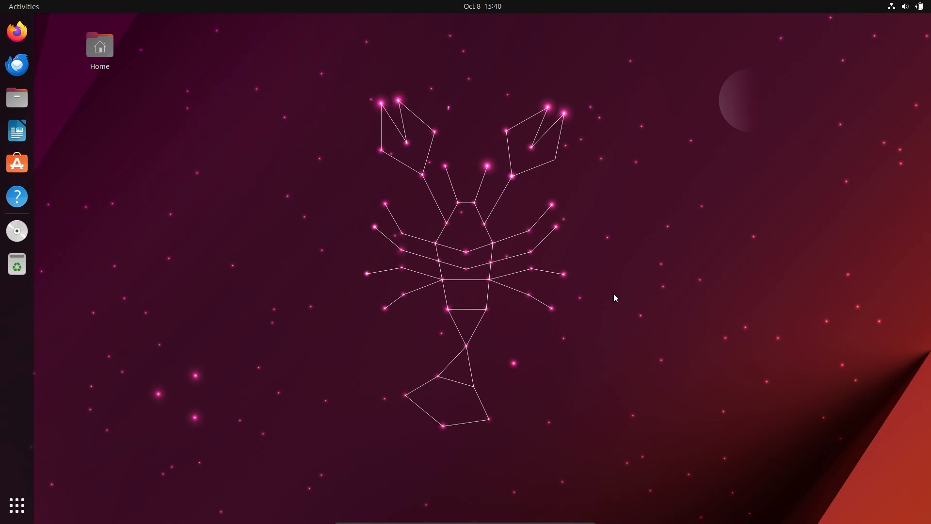
pyautogui.rightClick(553, 225)
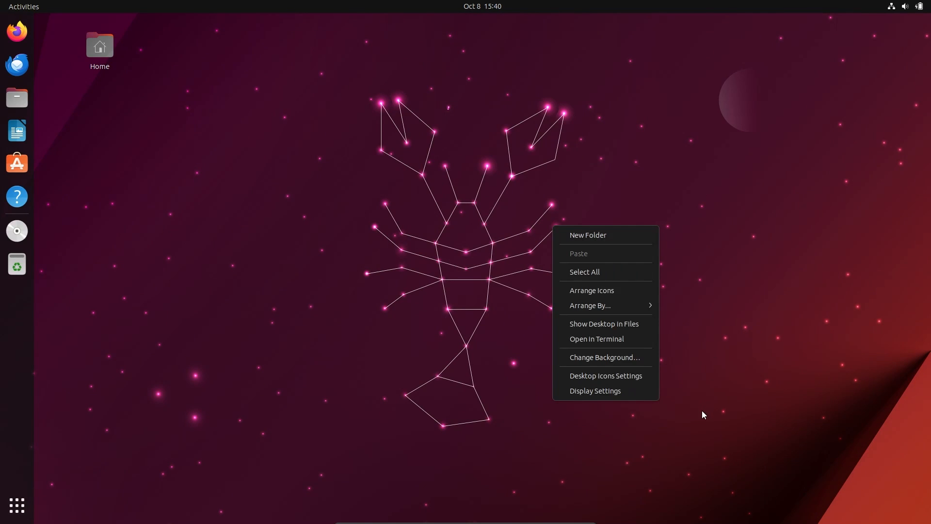
pyautogui.click(293, 197)
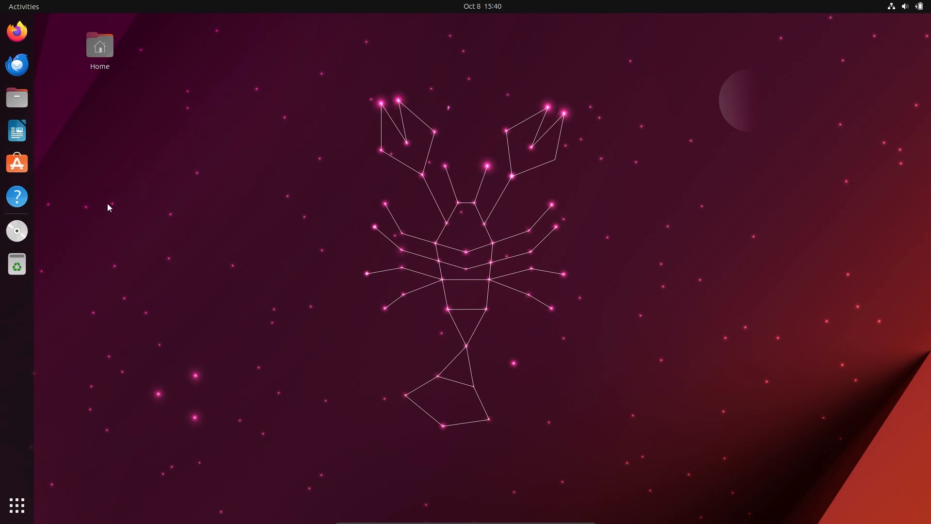
# - Unmount and eject the VBox_GAs_7.0.10 disc from the dock
pyautogui.rightClick(25, 241)
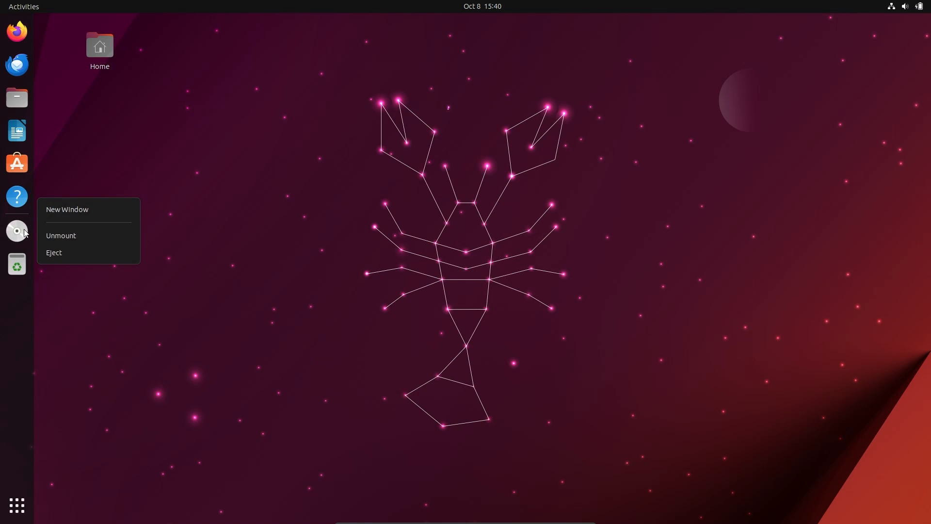
pyautogui.click(59, 239)
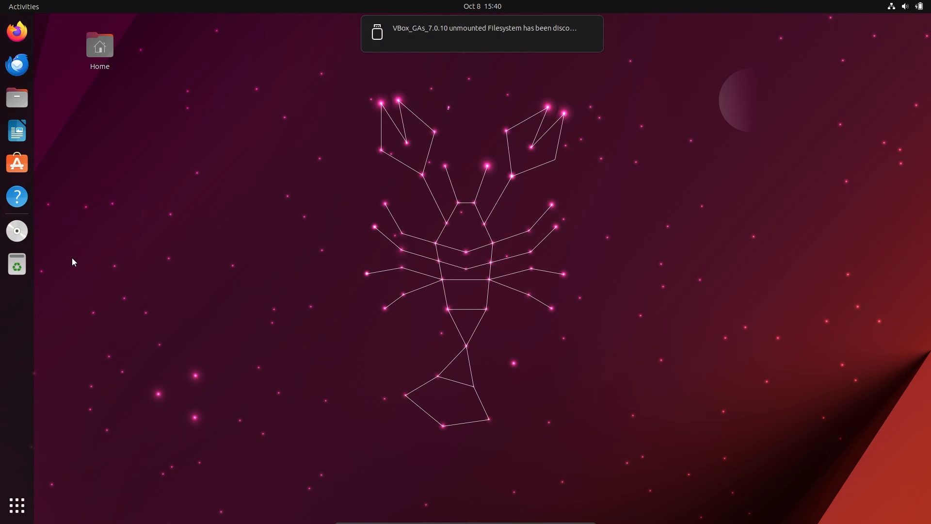
pyautogui.rightClick(27, 234)
pyautogui.click(45, 257)
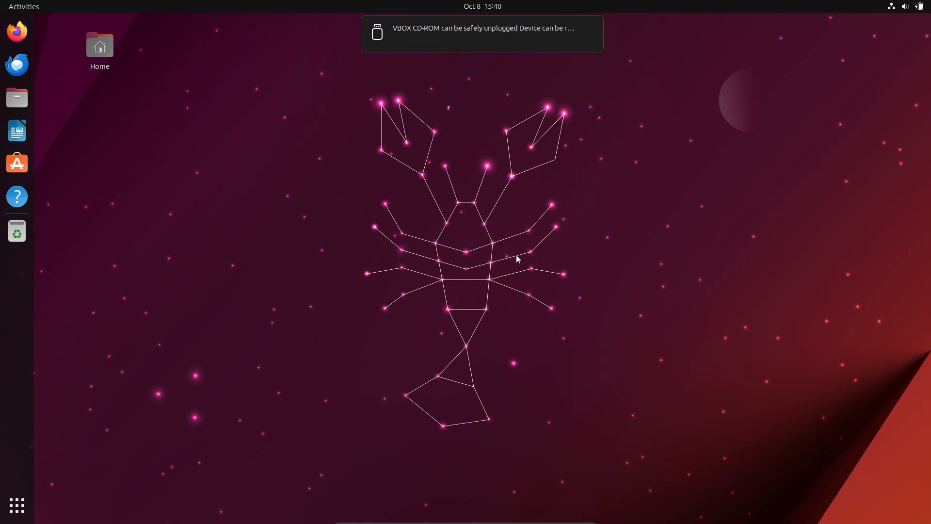
# - Return the virtual machine from full-screen to windowed mode
pyautogui.moveTo(498, 523)
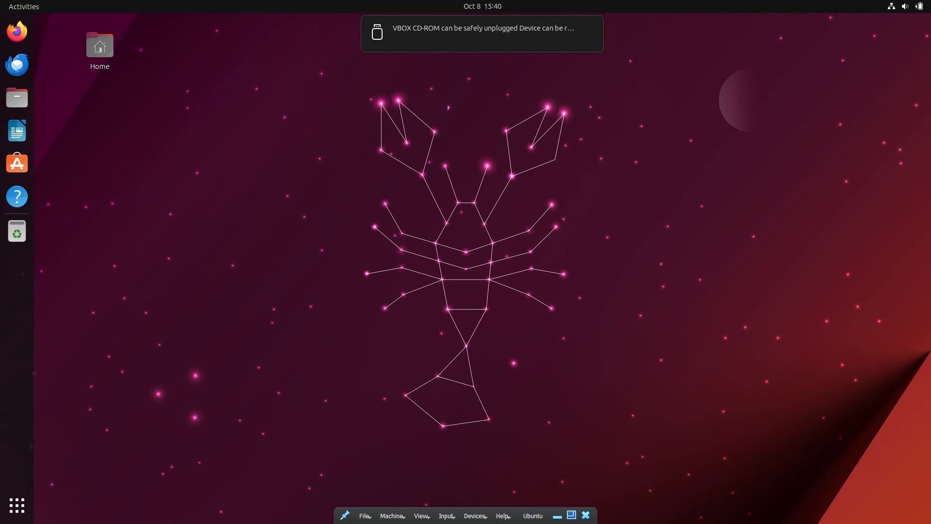
pyautogui.click(572, 515)
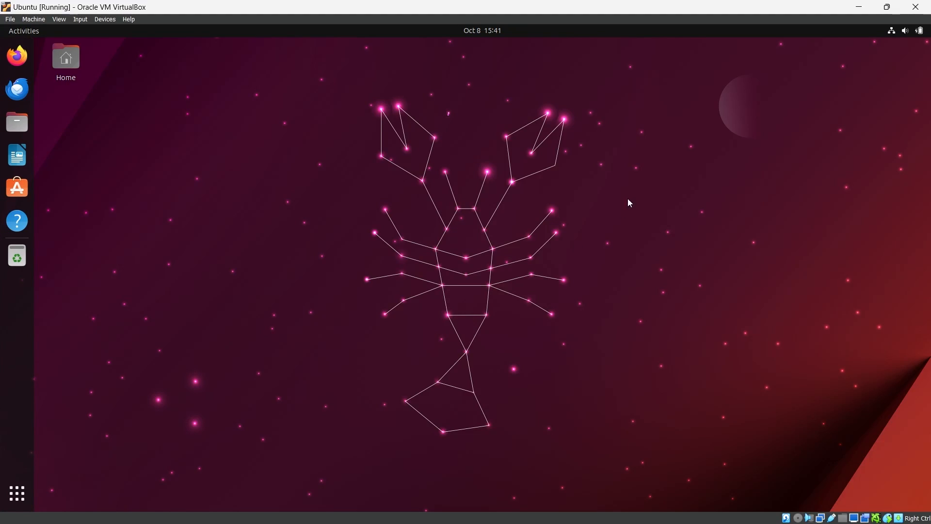
# - Restore the virtual machine window to a smaller size and view the Ubuntu machine's stop options in VirtualBox Manager
pyautogui.click(888, 7)
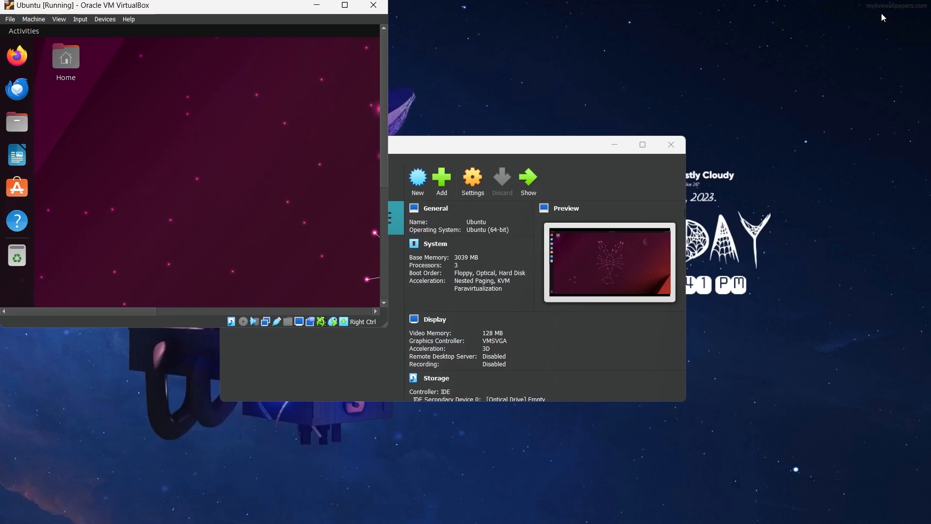
pyautogui.click(523, 178)
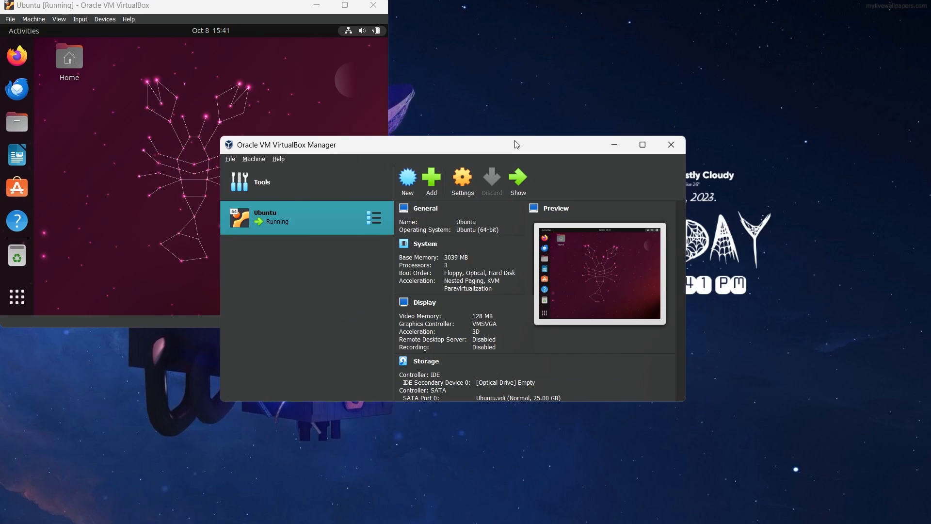
pyautogui.rightClick(310, 214)
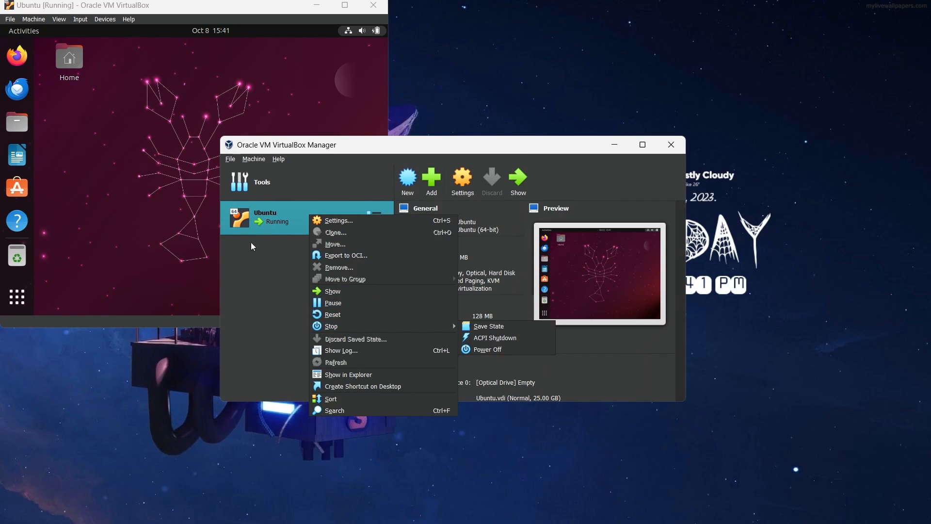
pyautogui.click(291, 87)
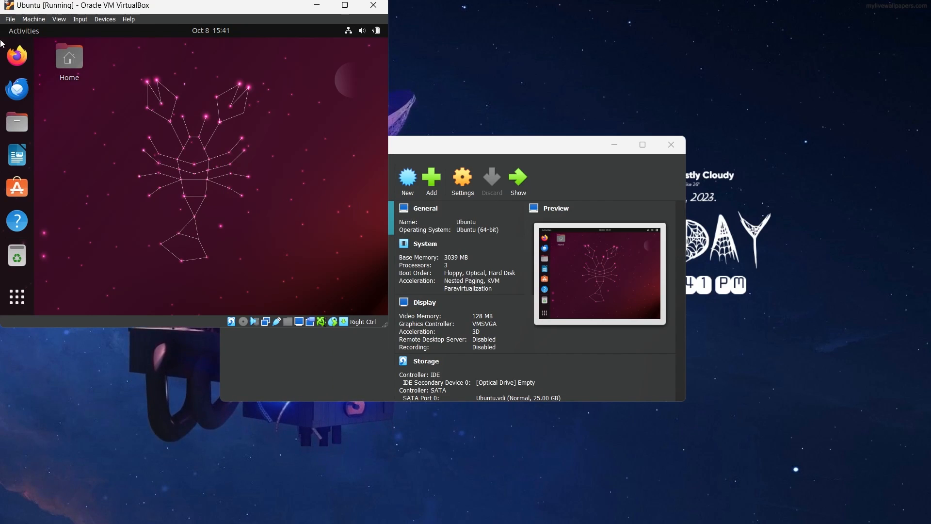
# - Close the running Ubuntu virtual machine with the "Power off the machine" option
pyautogui.click(10, 21)
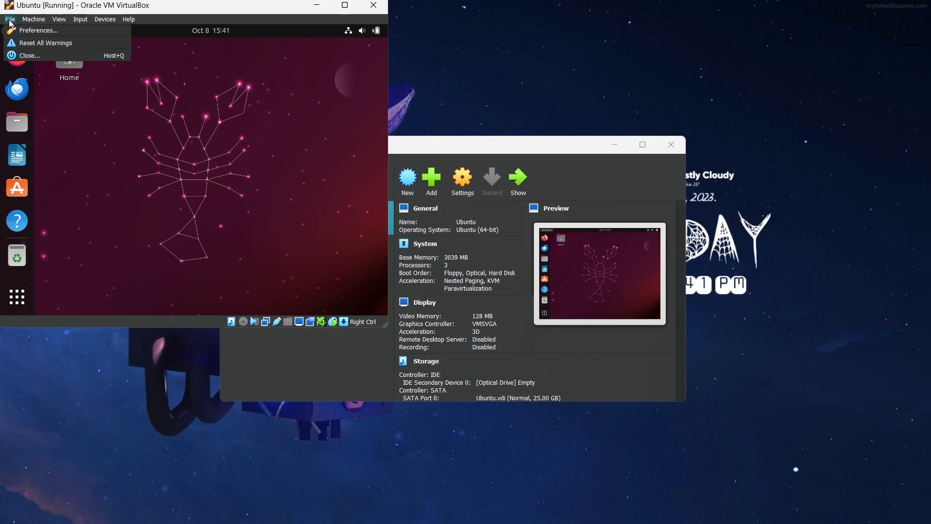
pyautogui.click(29, 56)
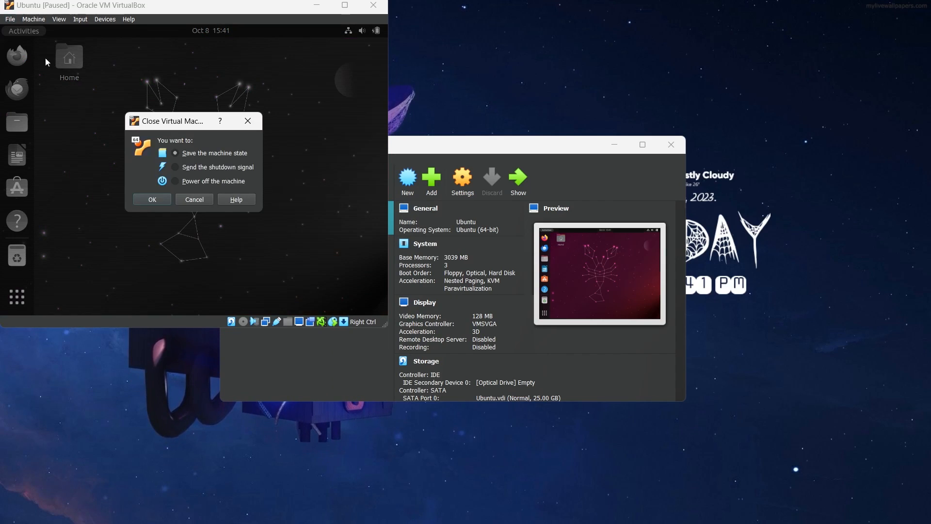
pyautogui.click(153, 200)
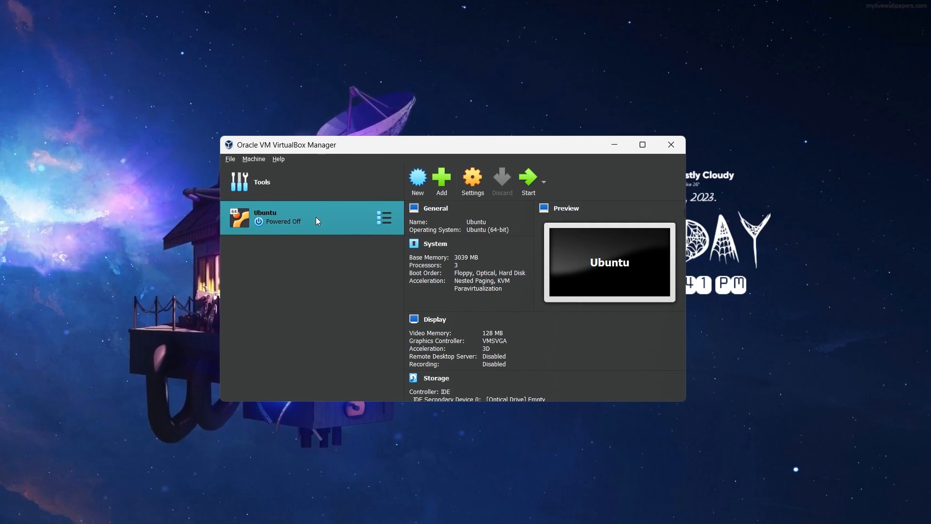
pyautogui.rightClick(316, 218)
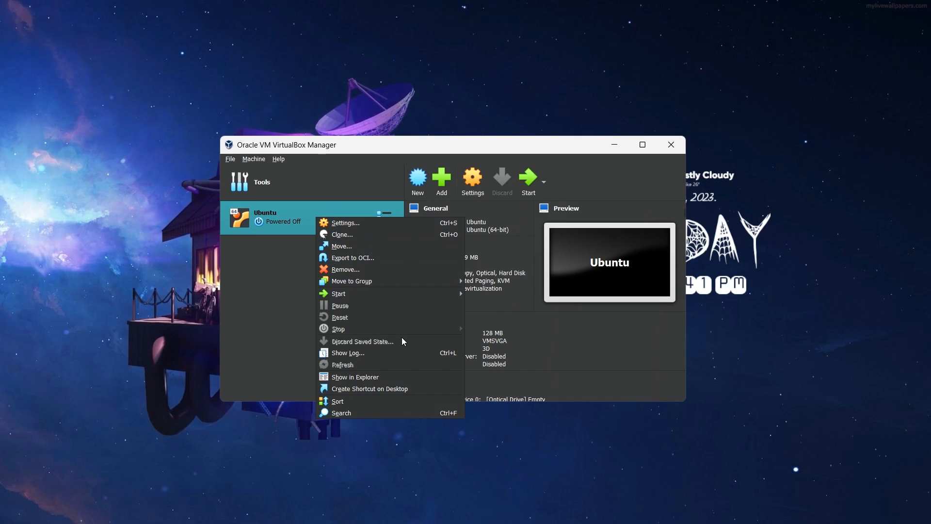
pyautogui.click(347, 270)
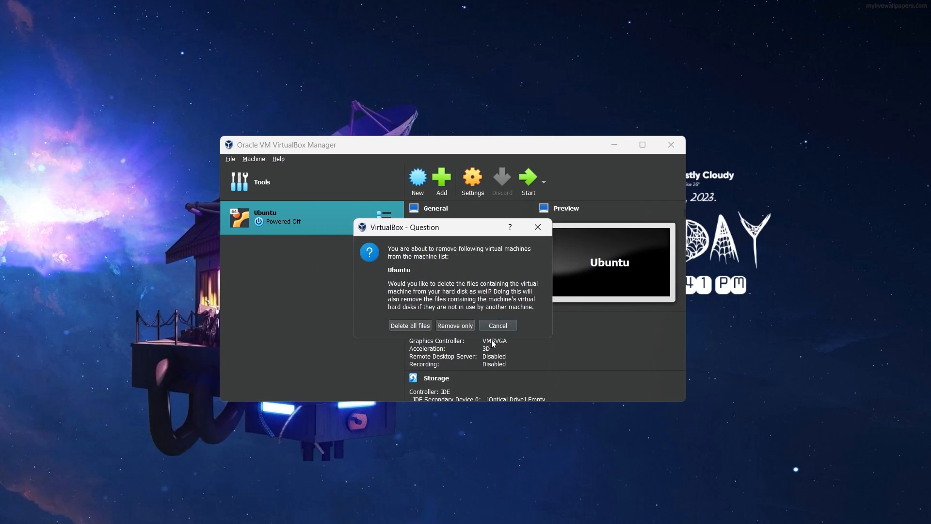
pyautogui.click(494, 324)
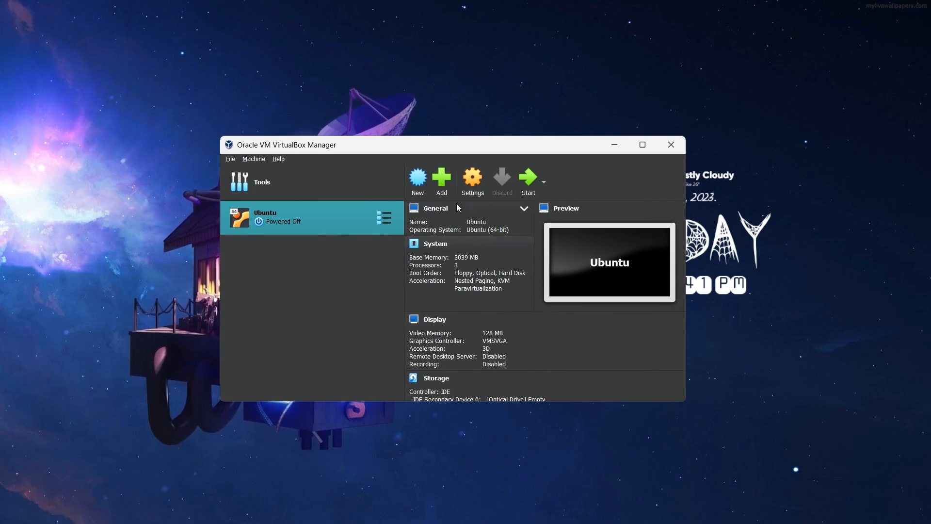
# - Set the Ubuntu machine's base memory to 3084 MB in its system settings and open the processor settings
pyautogui.click(473, 182)
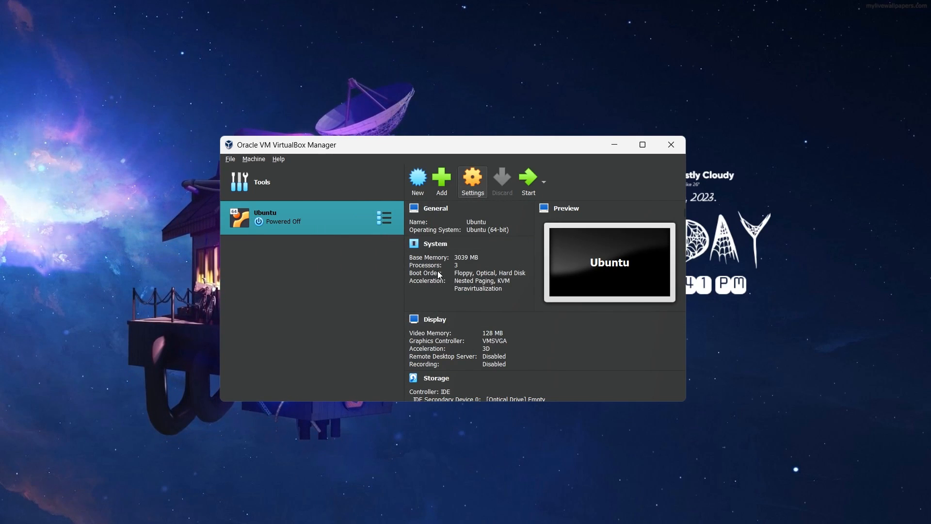
pyautogui.click(315, 188)
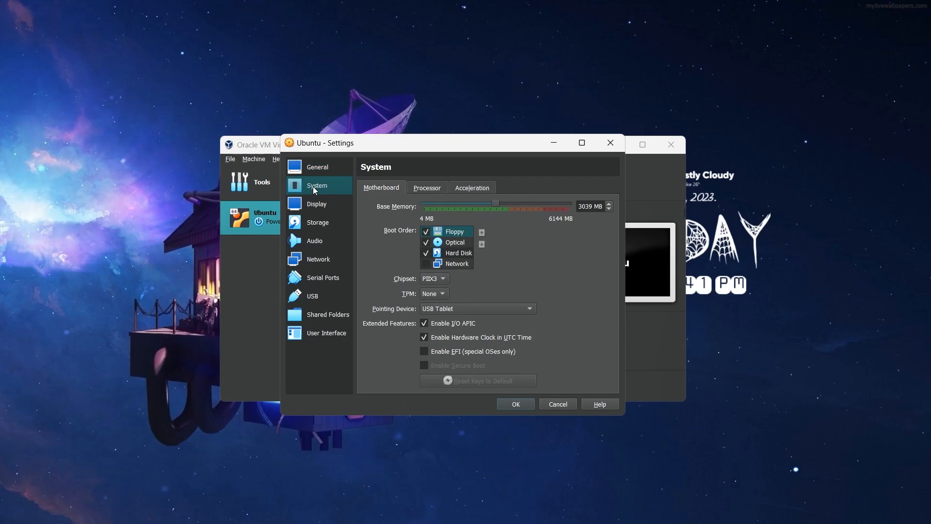
pyautogui.moveTo(495, 204)
pyautogui.mouseDown()
pyautogui.moveTo(536, 208)
pyautogui.moveTo(496, 206)
pyautogui.mouseUp()
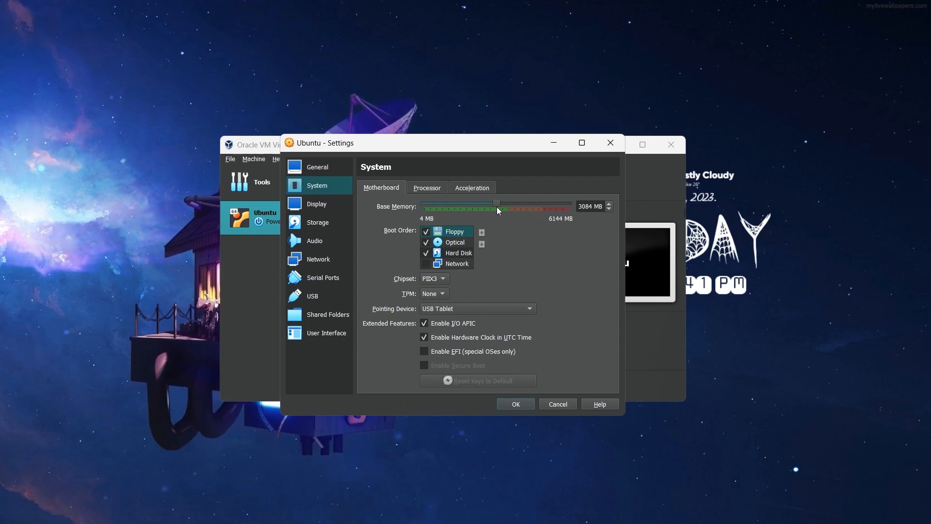
pyautogui.click(434, 190)
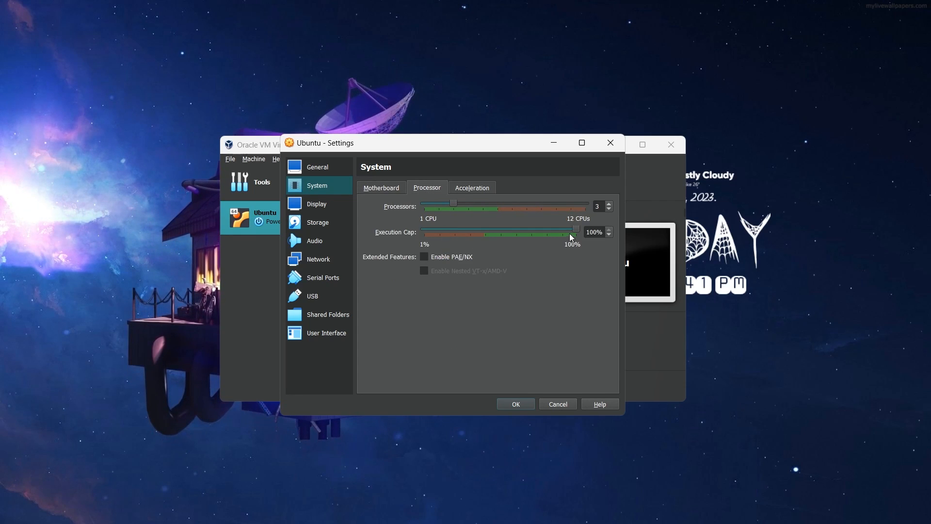